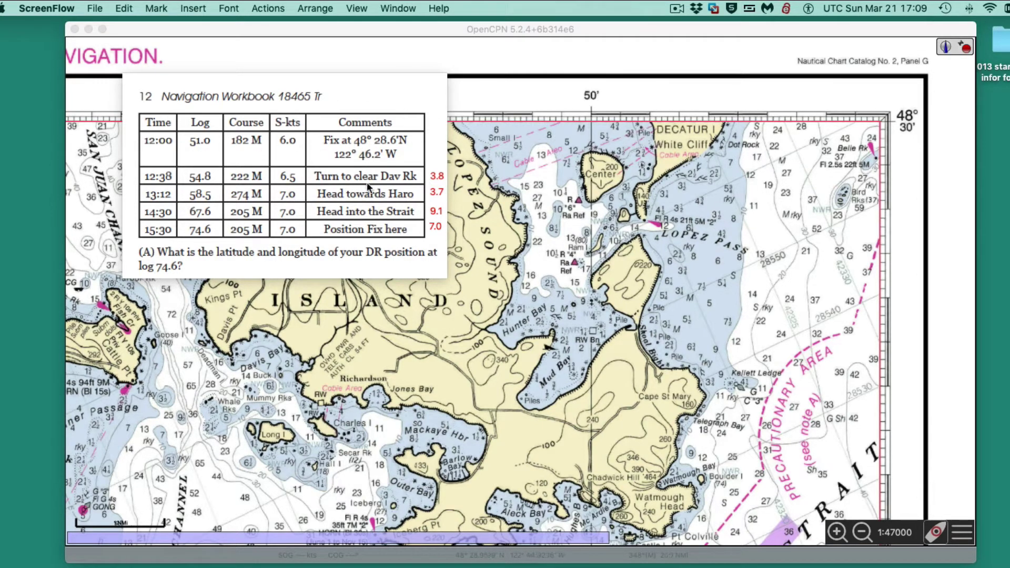
Drop a mark in the open water east of Lopez Pass and north of the precautionary area
{"action": "left_click", "coordinate": [654, 447]}
{"action": "left_click_drag", "start_coordinate": [654, 448], "coordinate": [517, 288]}
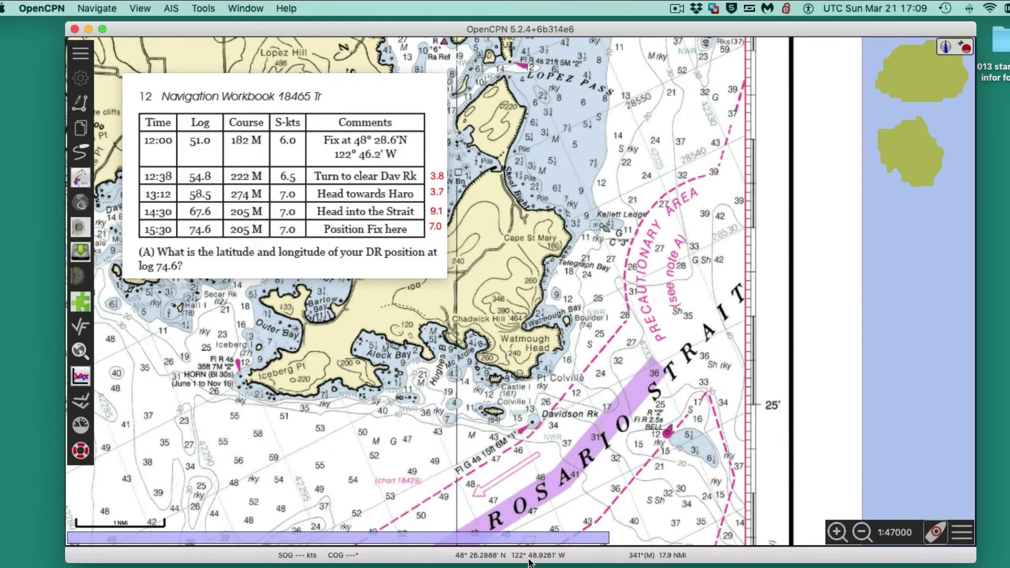
{"action": "left_click_drag", "start_coordinate": [598, 456], "coordinate": [714, 540]}
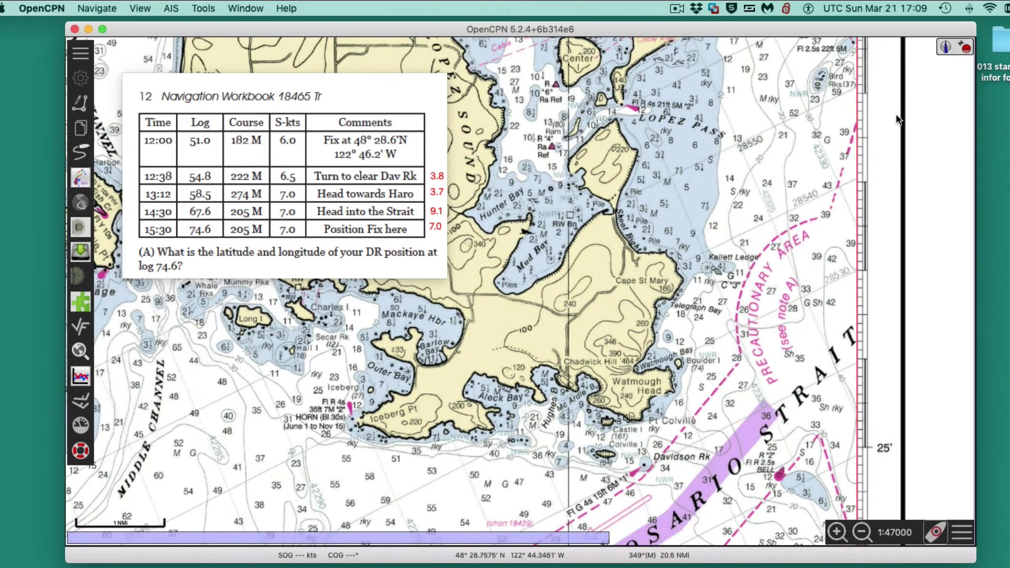
{"action": "left_click_drag", "start_coordinate": [773, 215], "coordinate": [798, 251]}
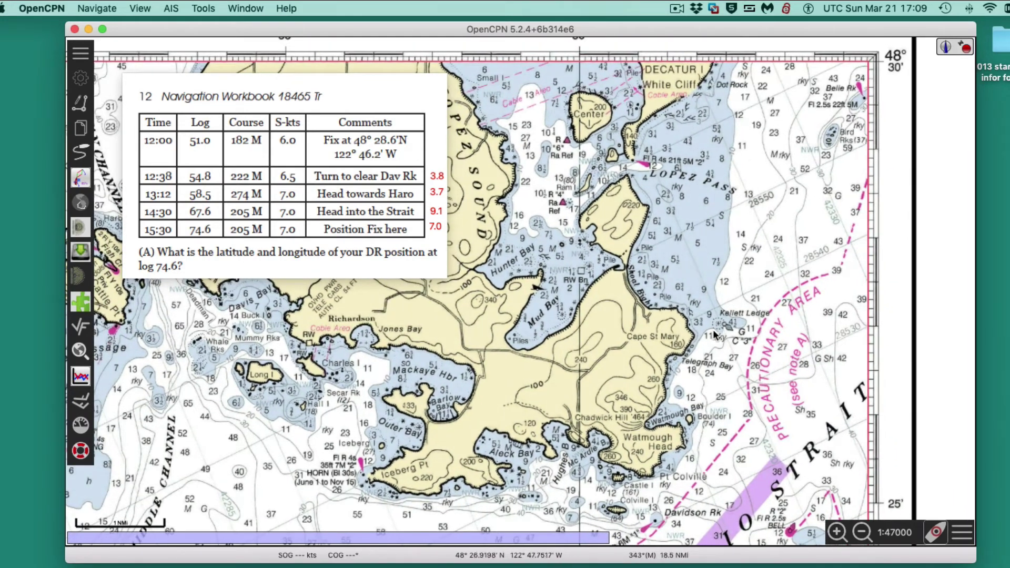
{"action": "left_click_drag", "start_coordinate": [740, 336], "coordinate": [704, 312]}
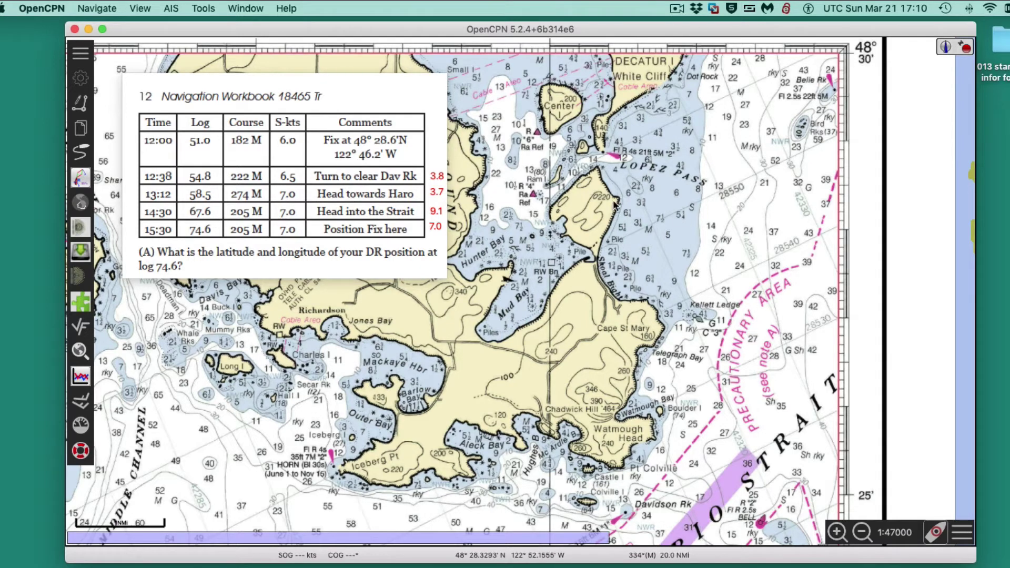
{"action": "right_click", "coordinate": [760, 230]}
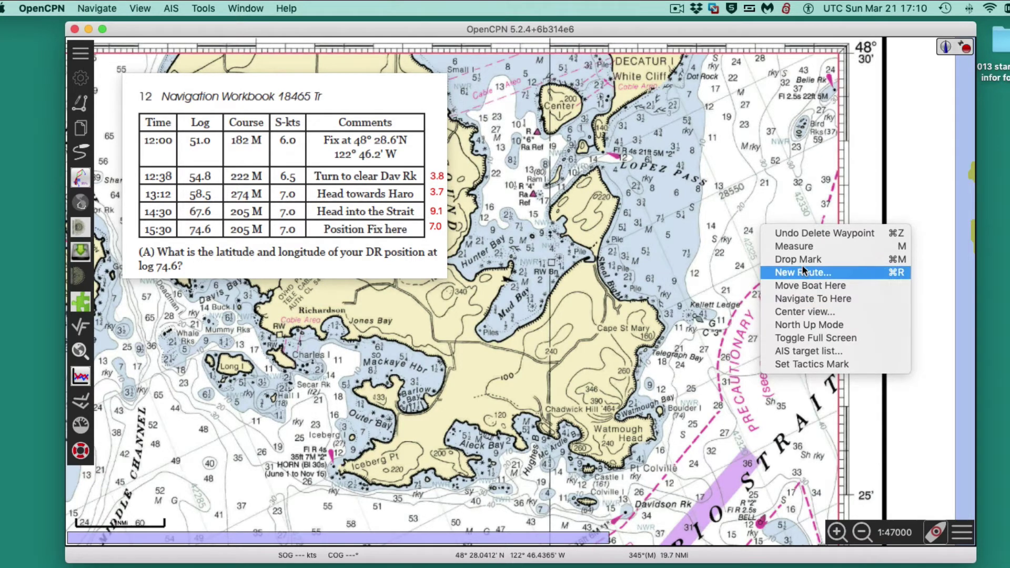
{"action": "left_click", "coordinate": [788, 258]}
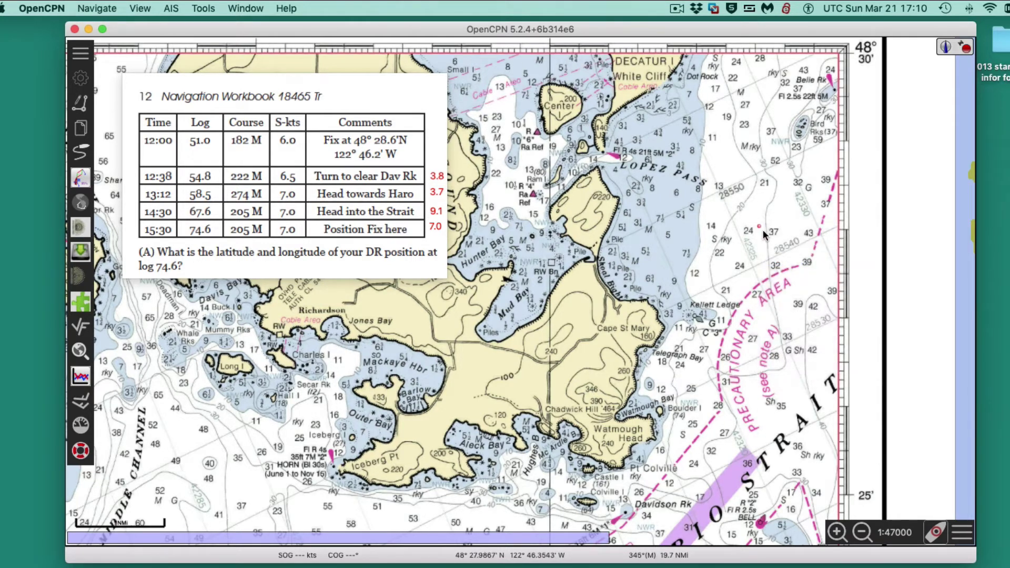
Change the new mark's icon to Sea-DepthB-Blue in its waypoint properties
{"action": "right_click", "coordinate": [759, 228]}
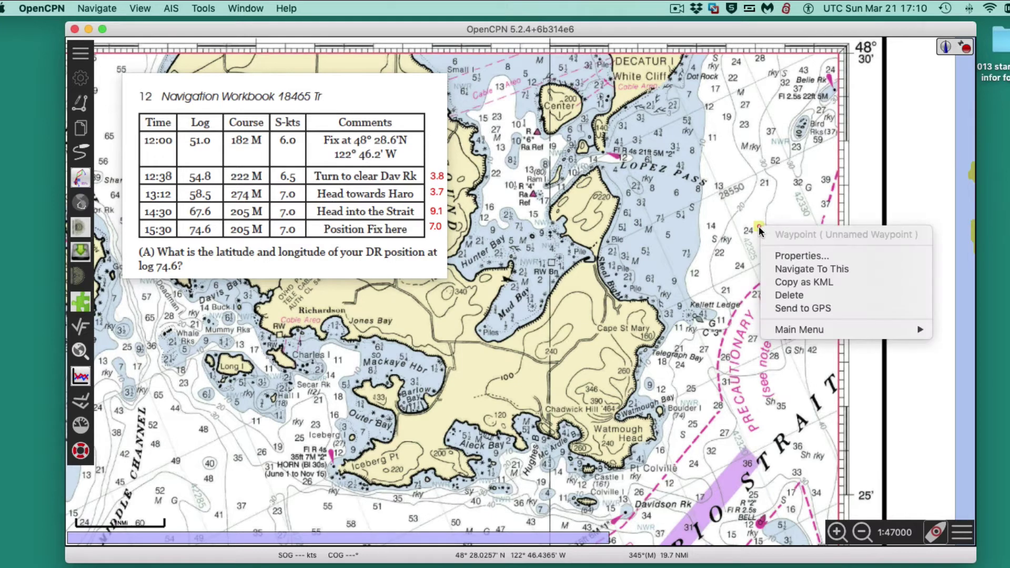
{"action": "left_click", "coordinate": [802, 256]}
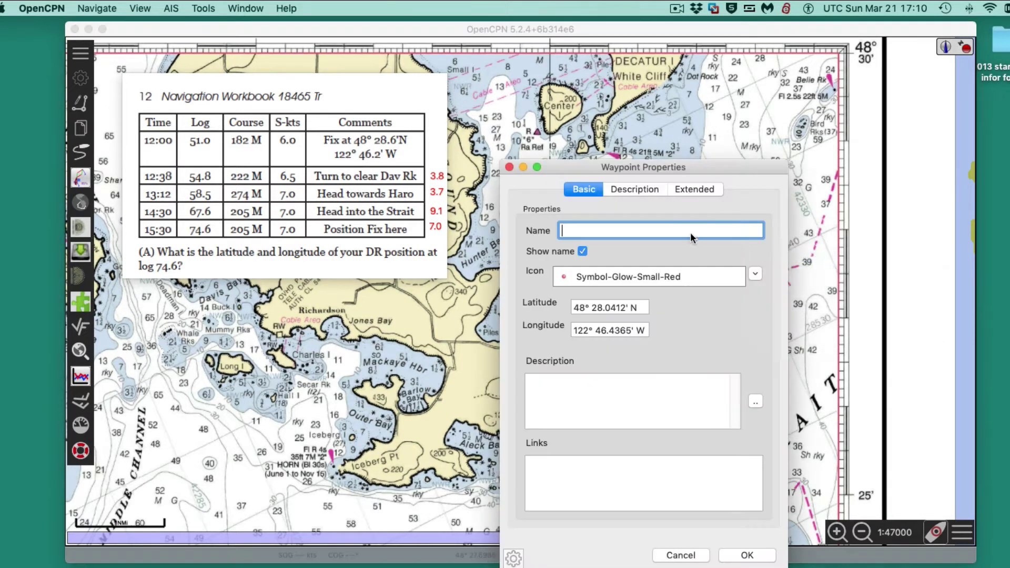
{"action": "left_click", "coordinate": [712, 282]}
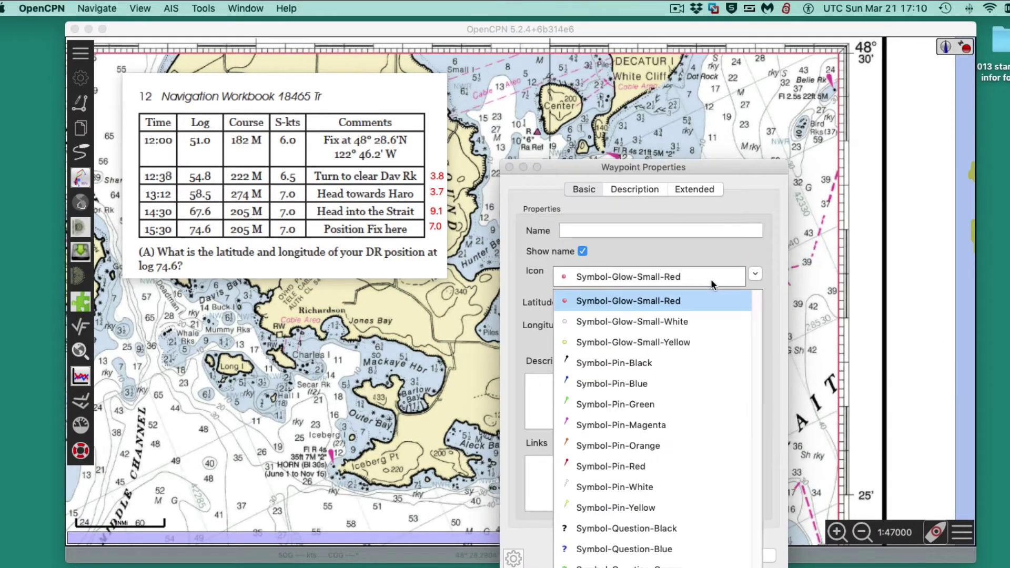
{"action": "scroll", "coordinate": [652, 421], "scroll_direction": "up", "scroll_amount": 20}
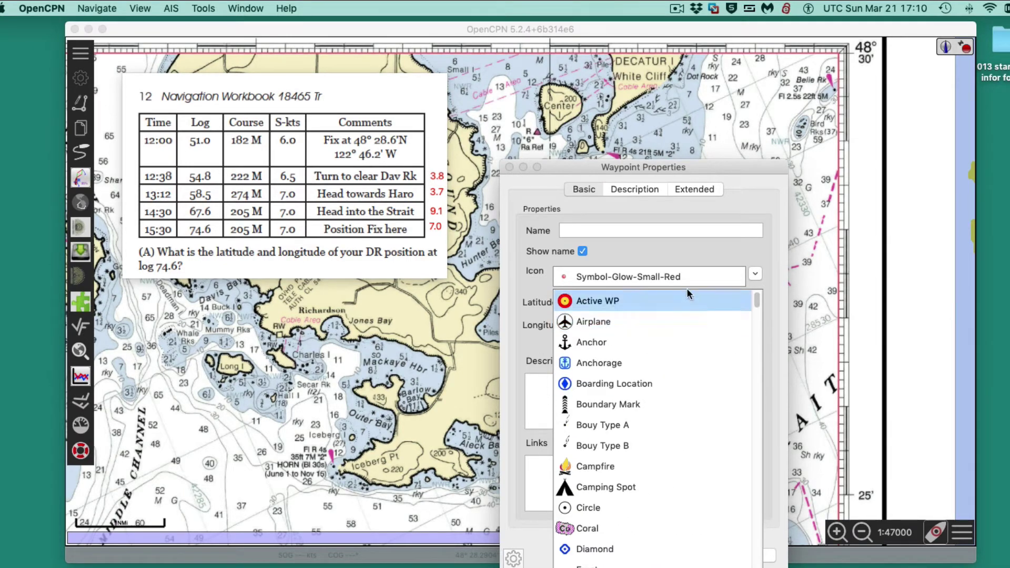
{"action": "scroll", "coordinate": [566, 489], "scroll_direction": "down", "scroll_amount": 20}
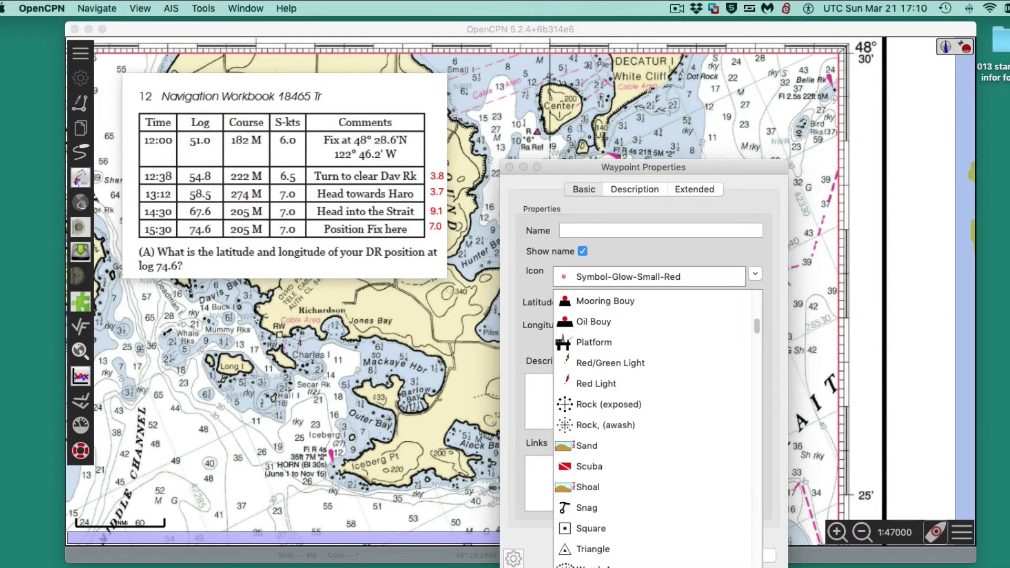
{"action": "scroll", "coordinate": [565, 488], "scroll_direction": "down", "scroll_amount": 20}
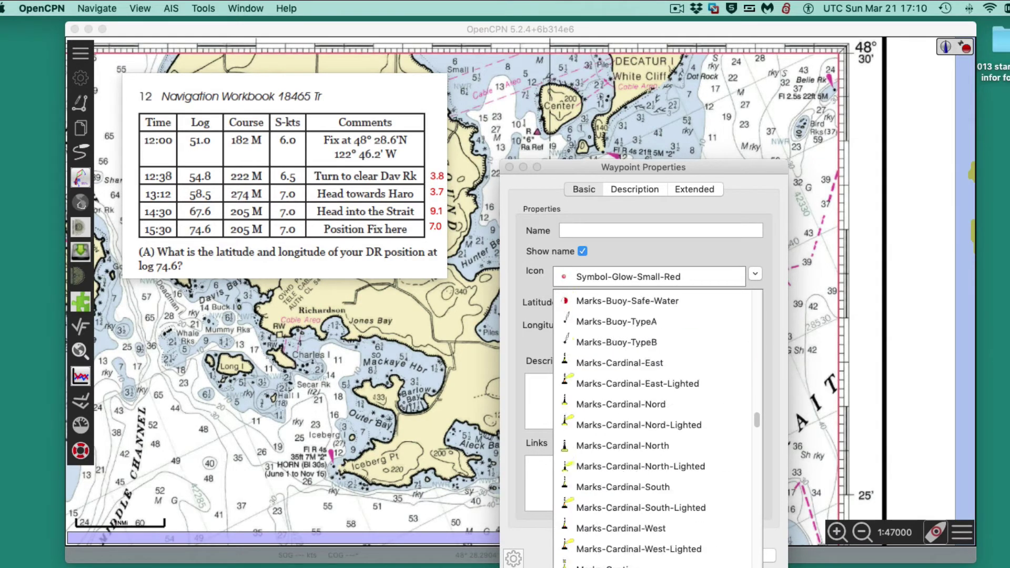
{"action": "scroll", "coordinate": [610, 532], "scroll_direction": "down", "scroll_amount": 2}
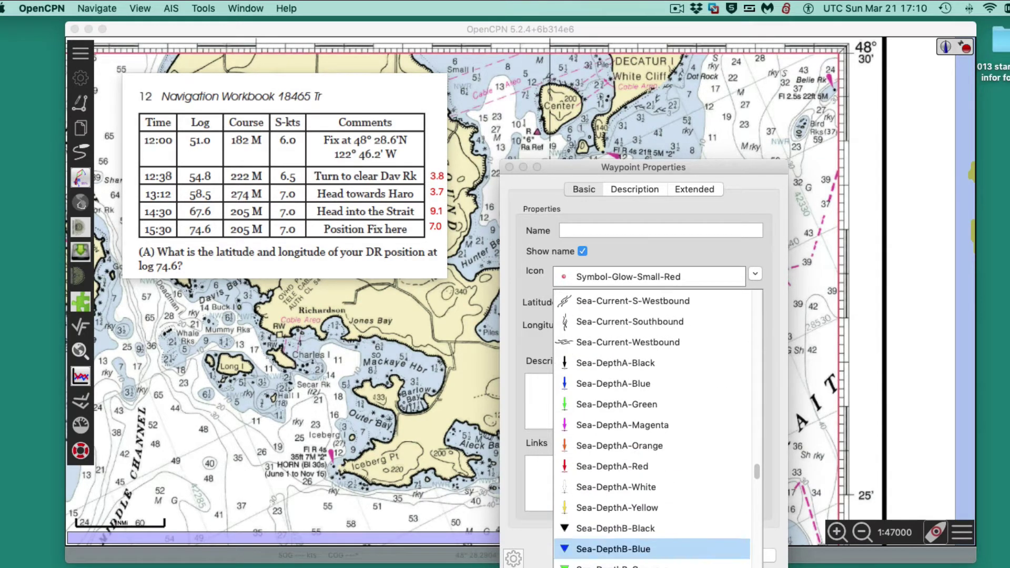
{"action": "left_click", "coordinate": [610, 532]}
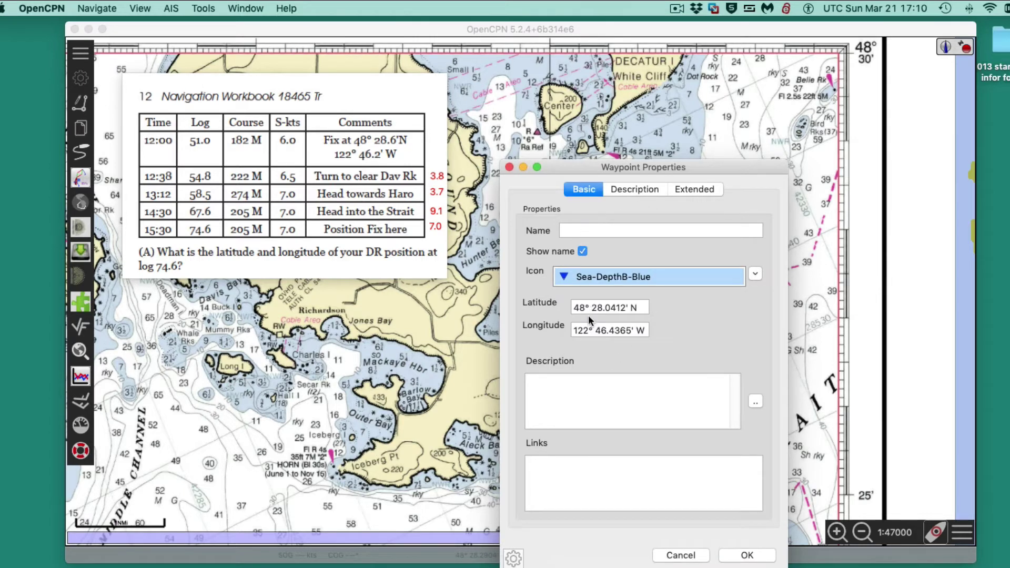
Set the mark's position to latitude 48° 28.6' N and longitude 122° 46.2' W and apply it
{"action": "left_click_drag", "start_coordinate": [592, 307], "coordinate": [626, 307]}
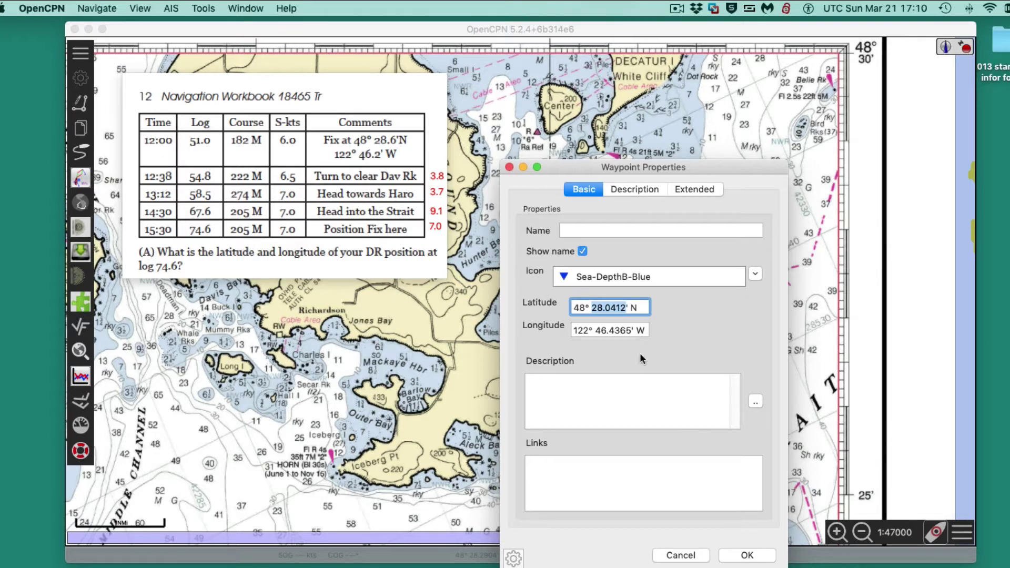
{"action": "left_click", "coordinate": [614, 308]}
{"action": "mouse_move", "coordinate": [607, 307]}
{"action": "left_mouse_down"}
{"action": "mouse_move", "coordinate": [633, 309]}
{"action": "mouse_move", "coordinate": [620, 310]}
{"action": "left_mouse_up"}
{"action": "type", "text": "6"}
{"action": "left_click", "coordinate": [602, 329]}
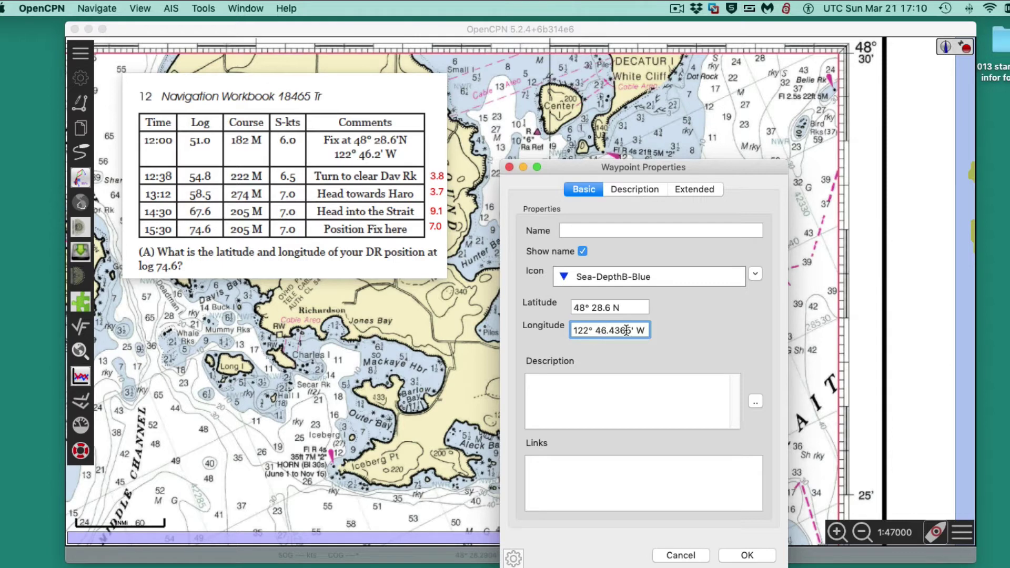
{"action": "left_click_drag", "start_coordinate": [609, 331], "coordinate": [623, 324]}
{"action": "type", "text": "2"}
{"action": "left_click", "coordinate": [747, 555]}
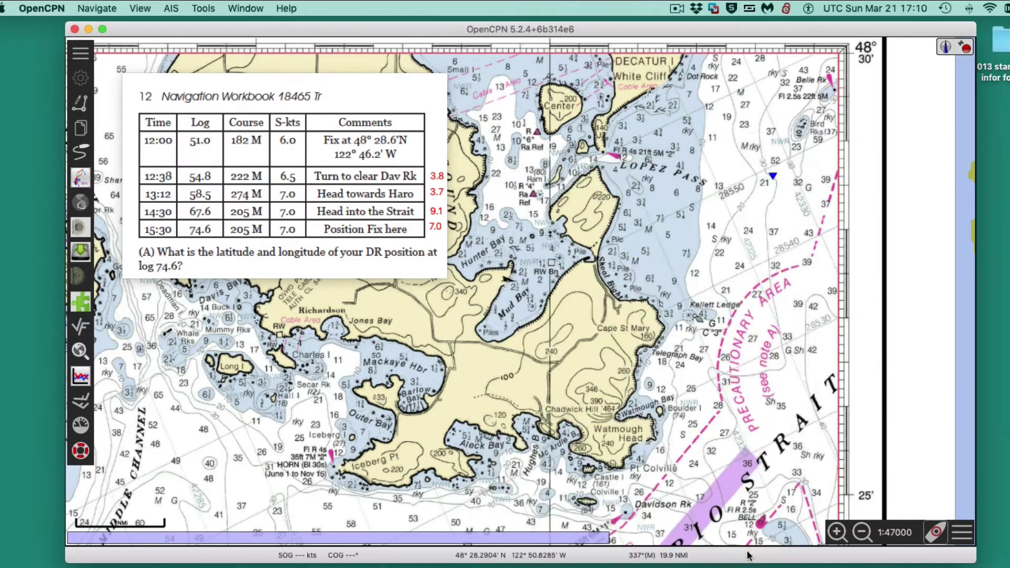
Check the stored latitude and longitude in the blue waypoint's properties
{"action": "right_click", "coordinate": [772, 177]}
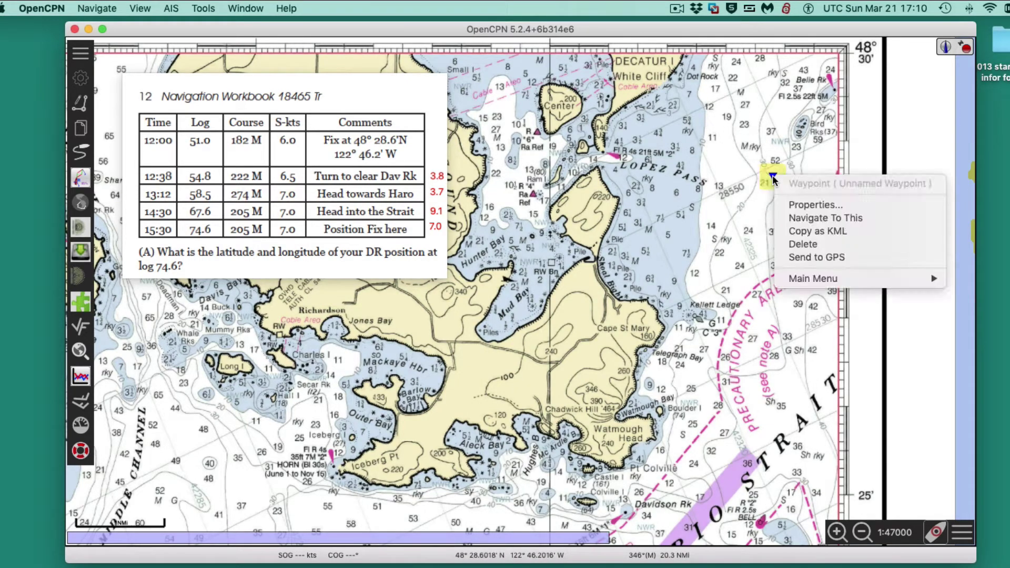
{"action": "left_click", "coordinate": [802, 206]}
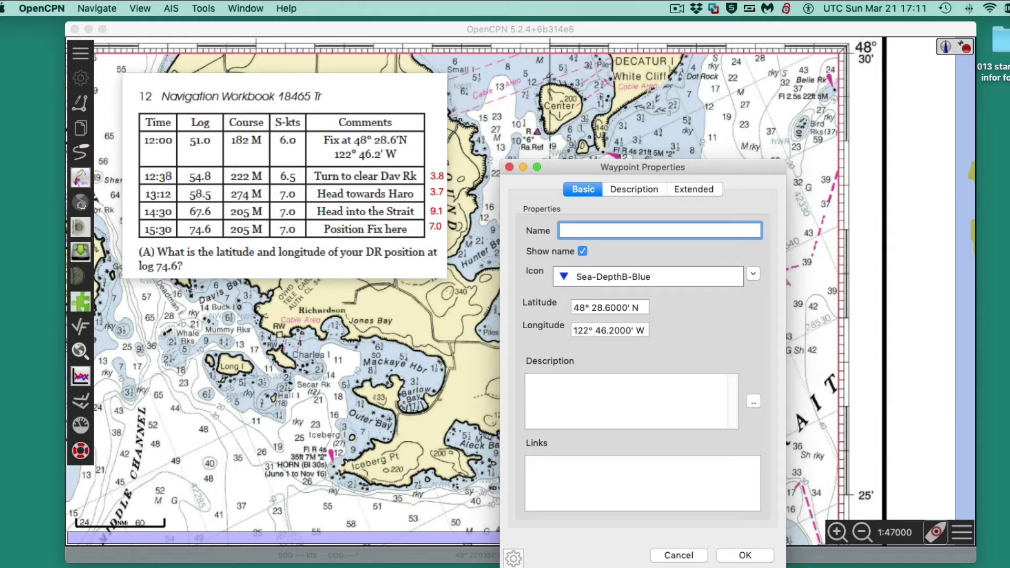
{"action": "left_click", "coordinate": [744, 554]}
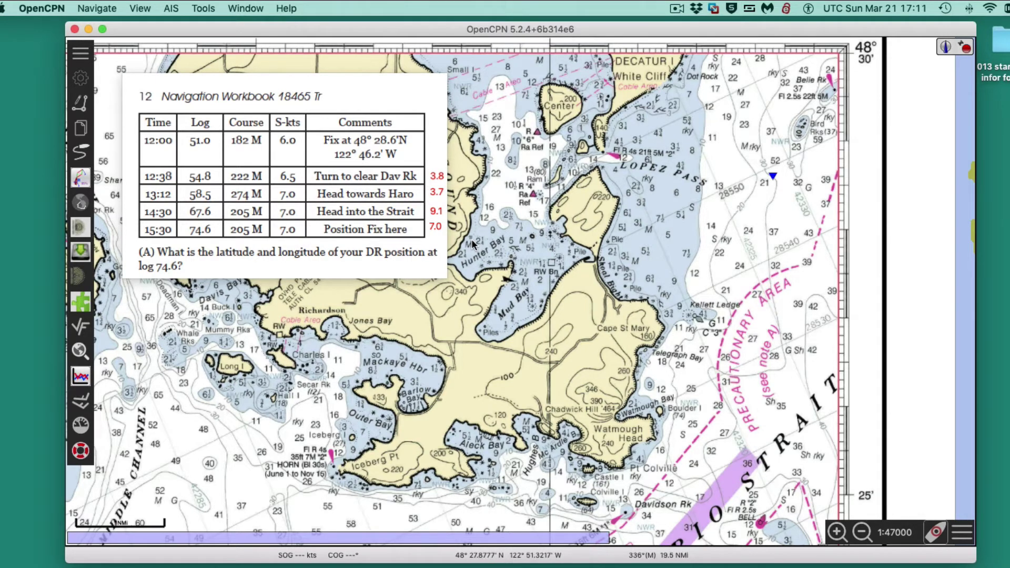
Start a new route at the blue triangle mark, reusing that existing waypoint as the first point
{"action": "left_click", "coordinate": [78, 107]}
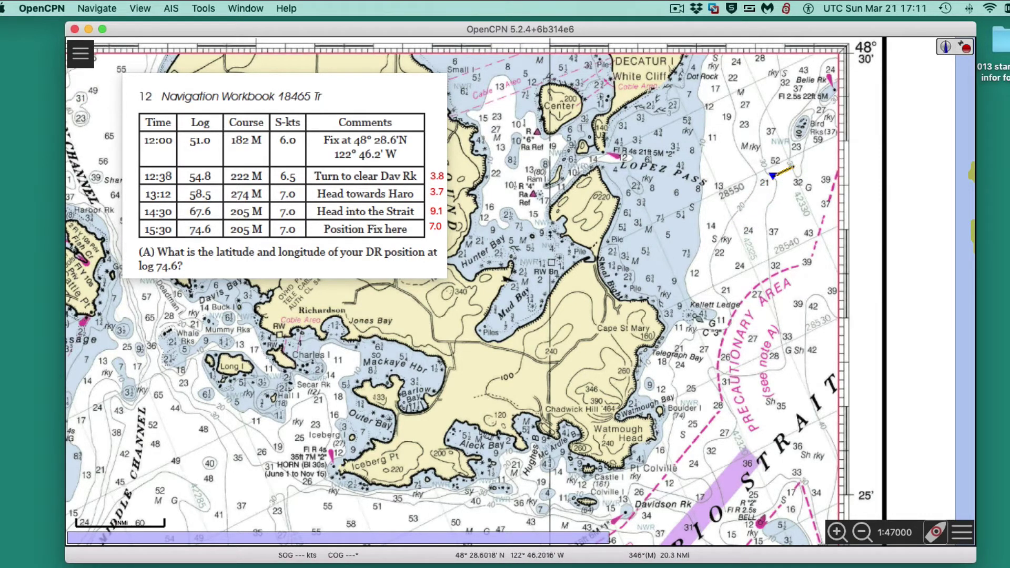
{"action": "left_click", "coordinate": [772, 176]}
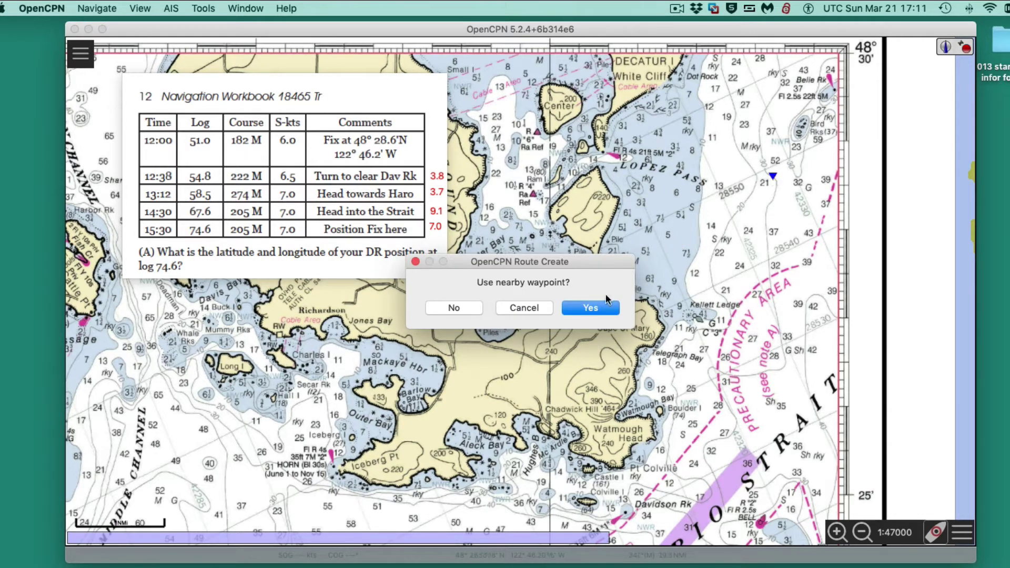
{"action": "left_click", "coordinate": [591, 309]}
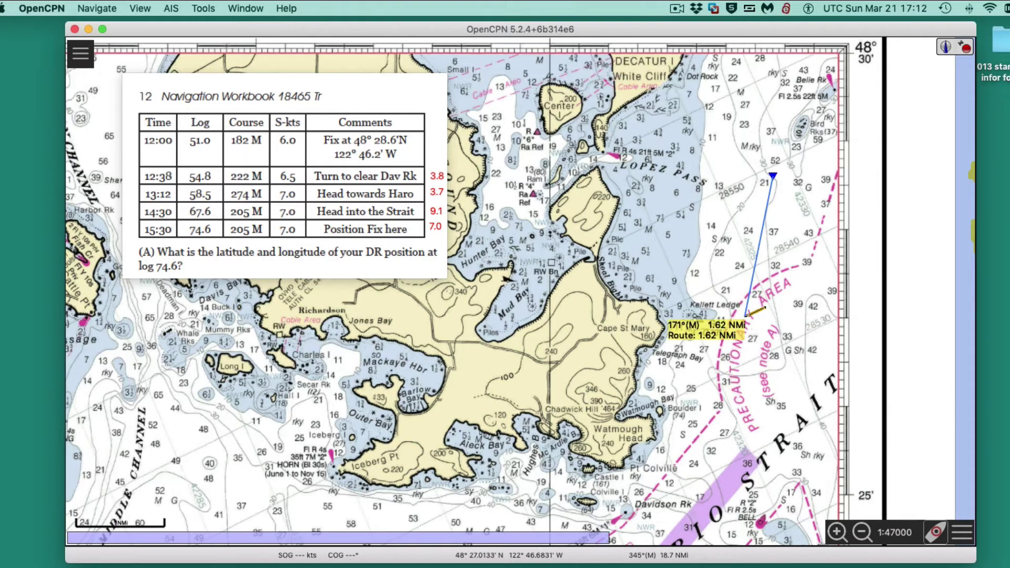
Place the second route point at 182° magnetic and 3.80 NMi from the start, near Davidson Rock
{"action": "scroll", "coordinate": [732, 424], "scroll_direction": "down", "scroll_amount": 1}
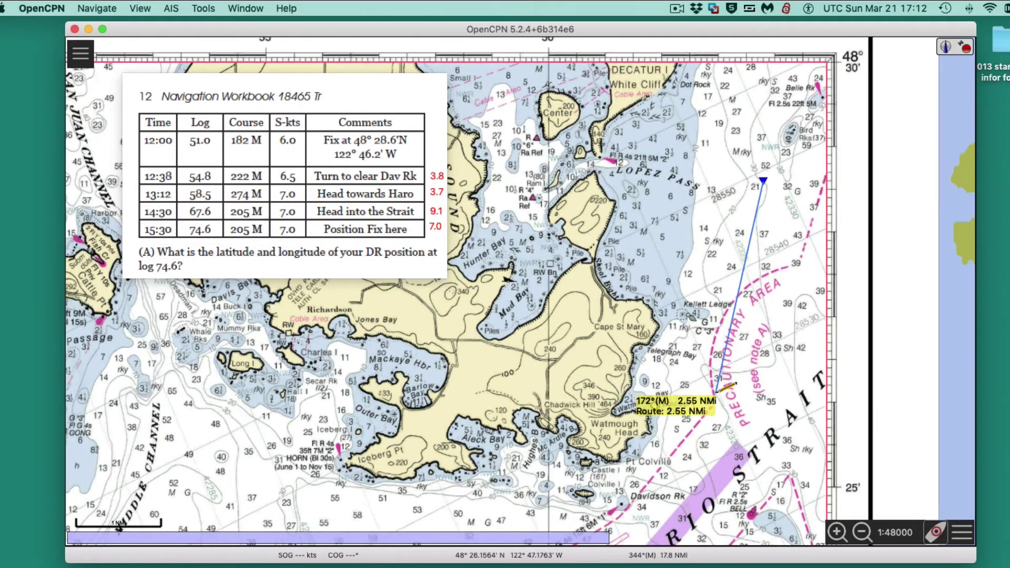
{"action": "scroll", "coordinate": [665, 430], "scroll_direction": "down", "scroll_amount": 1}
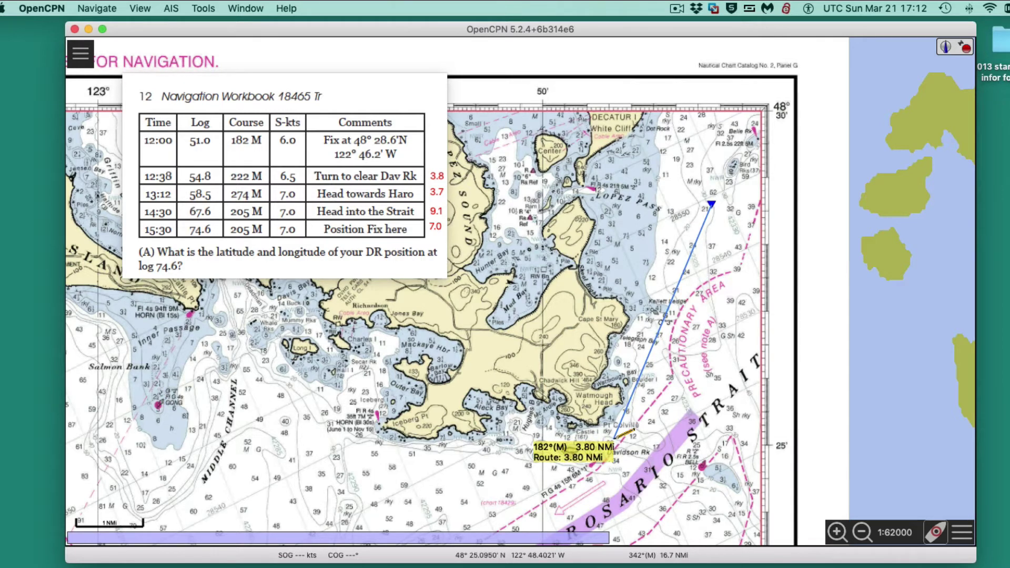
{"action": "left_click", "coordinate": [613, 438]}
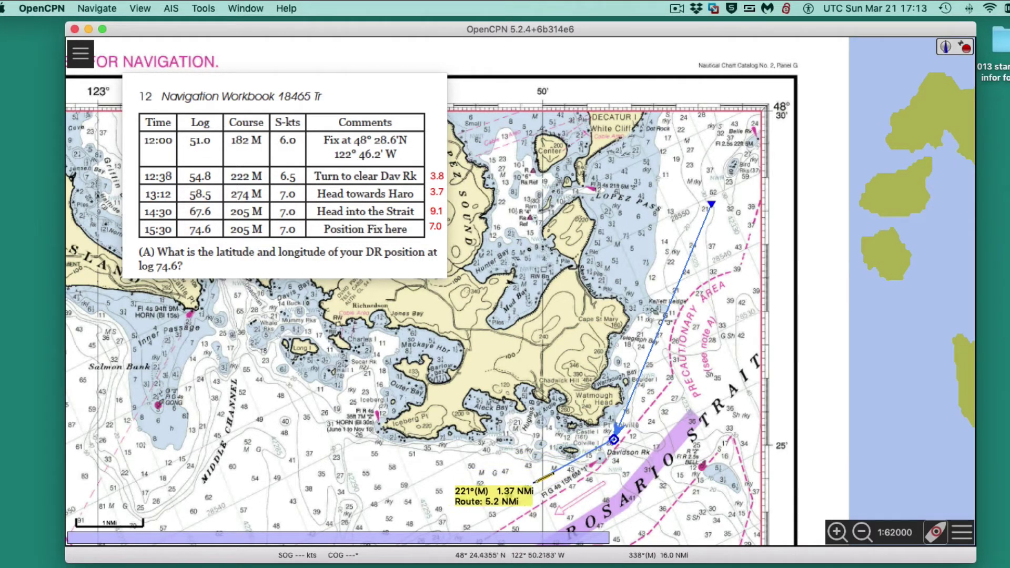
Place the third route point at 222° magnetic and 3.70 NMi from the previous one, north of McArthur Bank
{"action": "scroll", "coordinate": [526, 495], "scroll_direction": "down", "scroll_amount": 2}
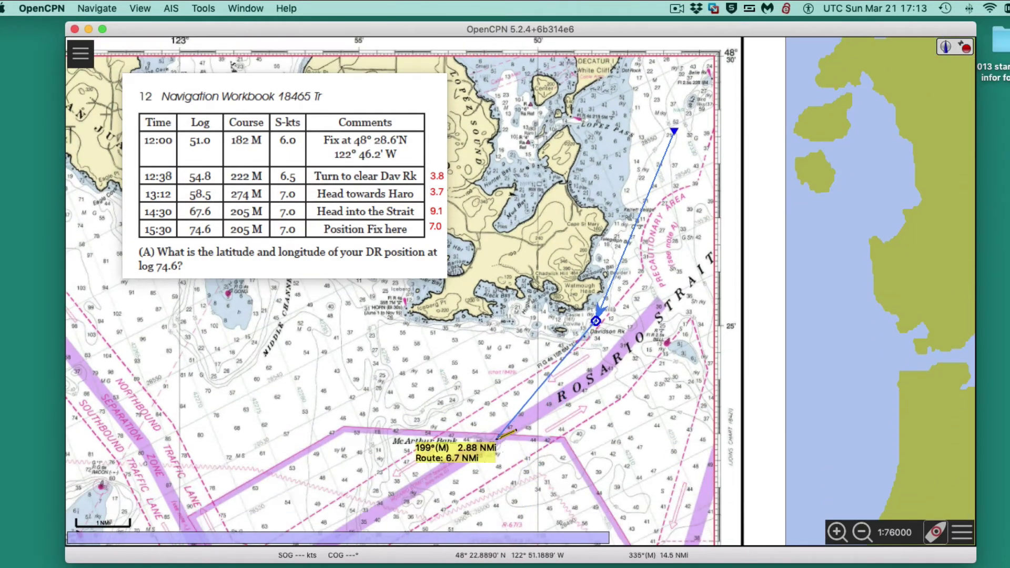
{"action": "key", "text": "Down"}
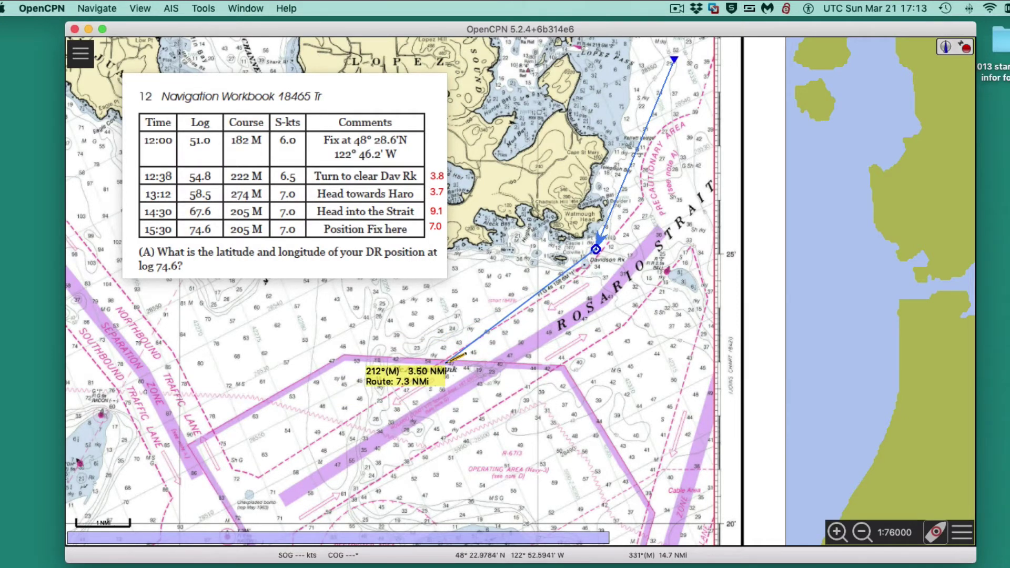
{"action": "key", "text": "plus"}
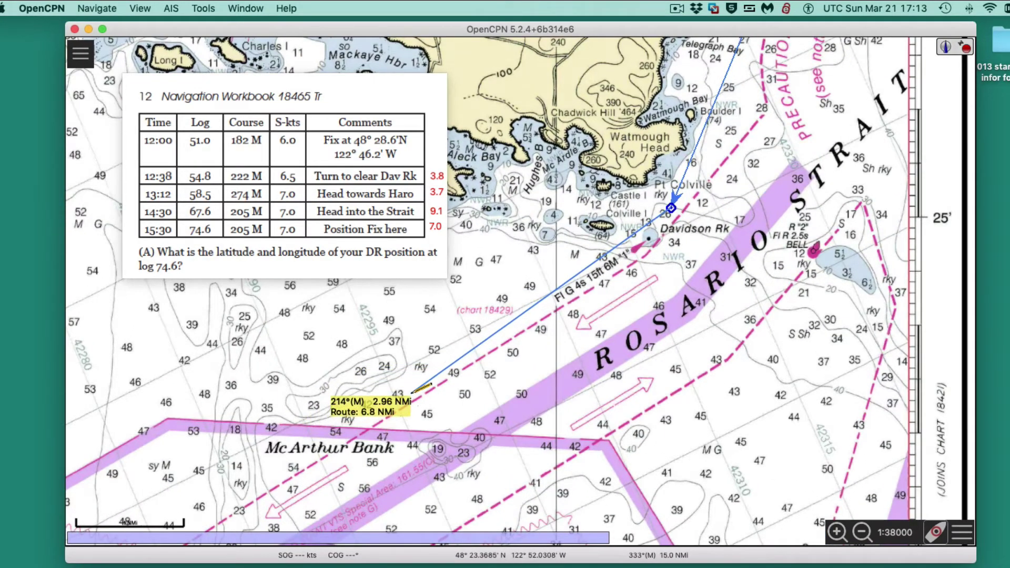
{"action": "key", "text": "minus"}
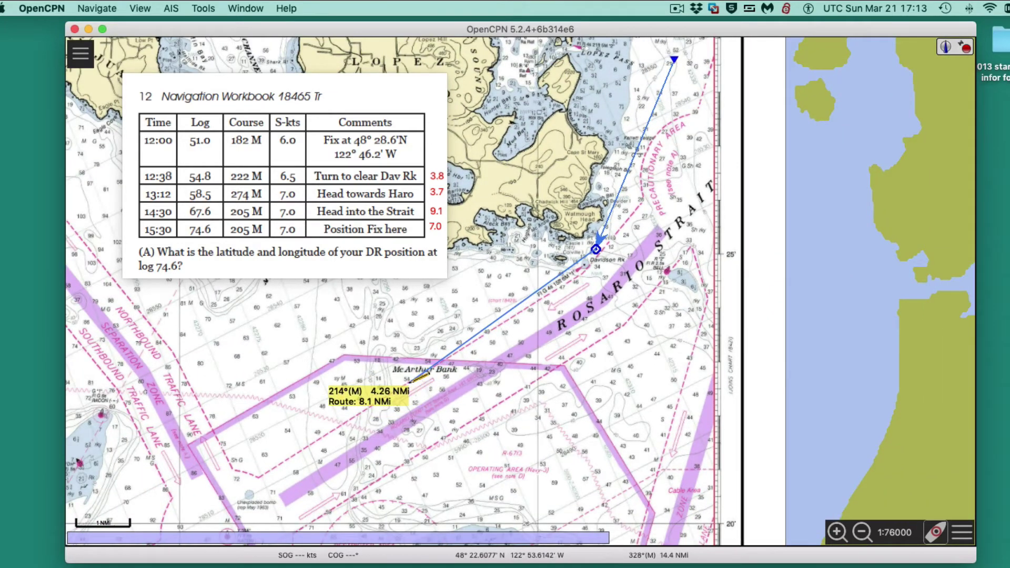
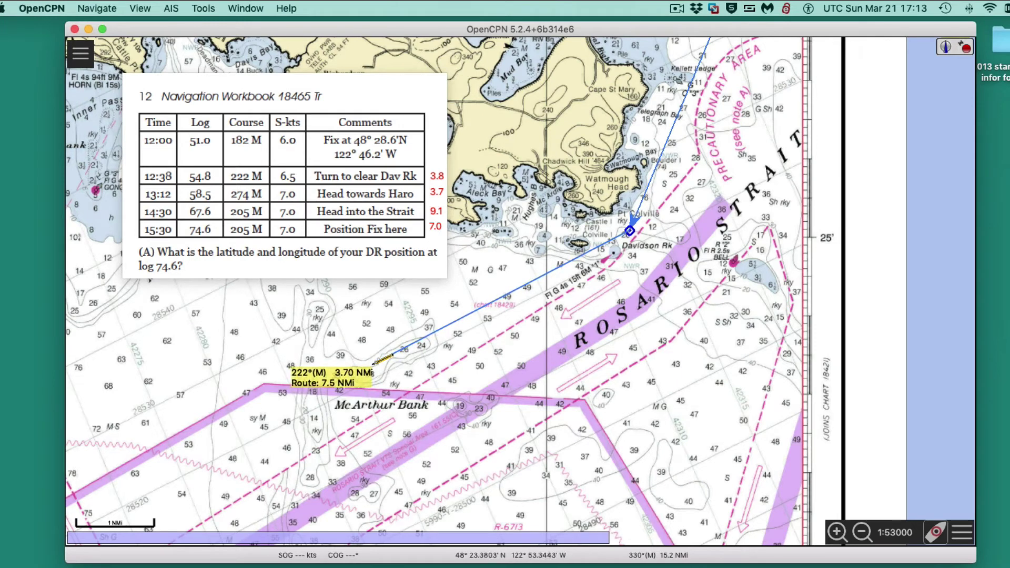
{"action": "left_click", "coordinate": [373, 364]}
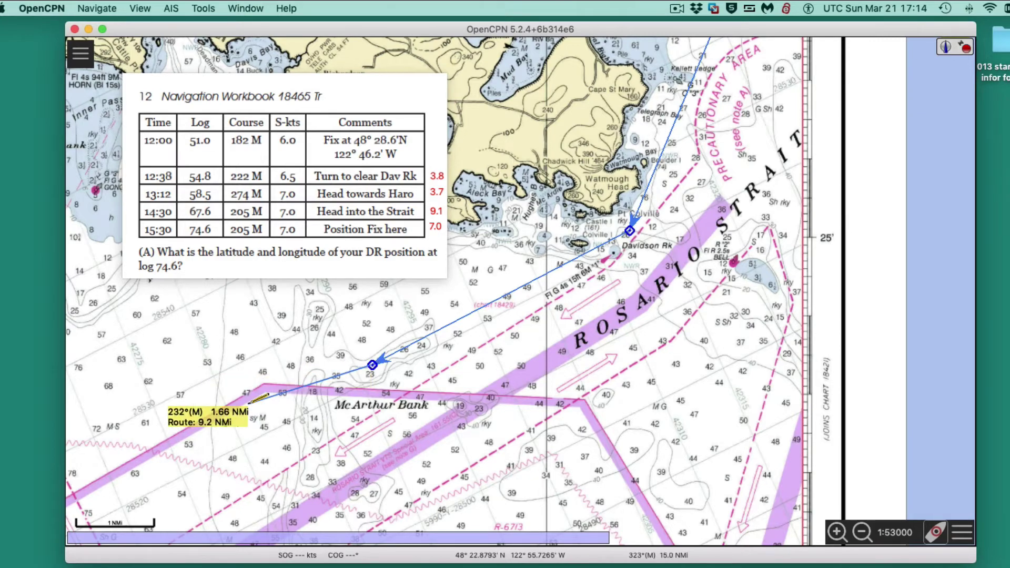
Move the workbook excerpt clear of the Haro Strait area west of the route
{"action": "scroll", "coordinate": [227, 394], "scroll_direction": "down", "scroll_amount": 1}
{"action": "scroll", "coordinate": [224, 396], "scroll_direction": "down", "scroll_amount": 2}
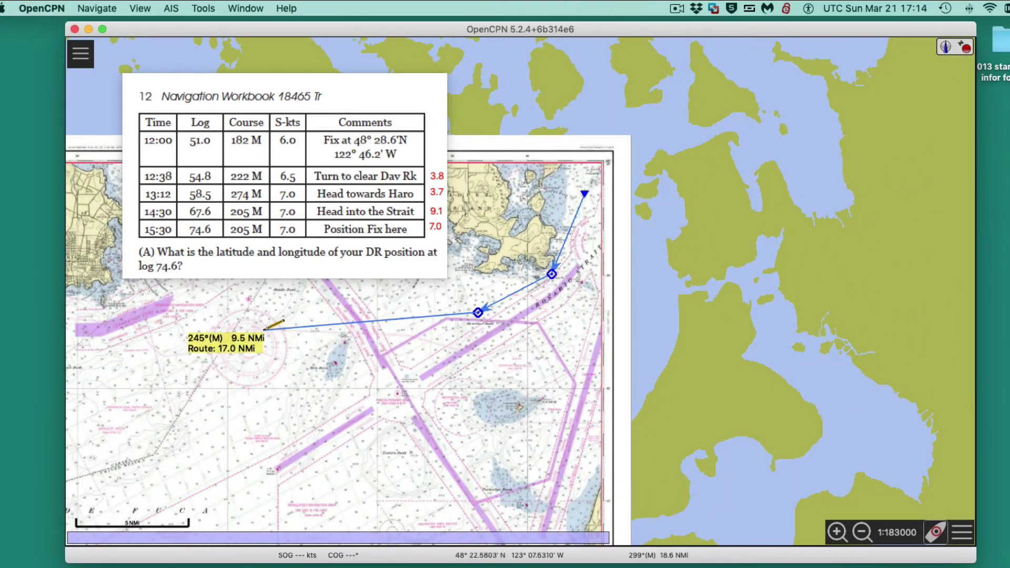
{"action": "scroll", "coordinate": [268, 328], "scroll_direction": "up", "scroll_amount": 1}
{"action": "scroll", "coordinate": [262, 332], "scroll_direction": "up", "scroll_amount": 1}
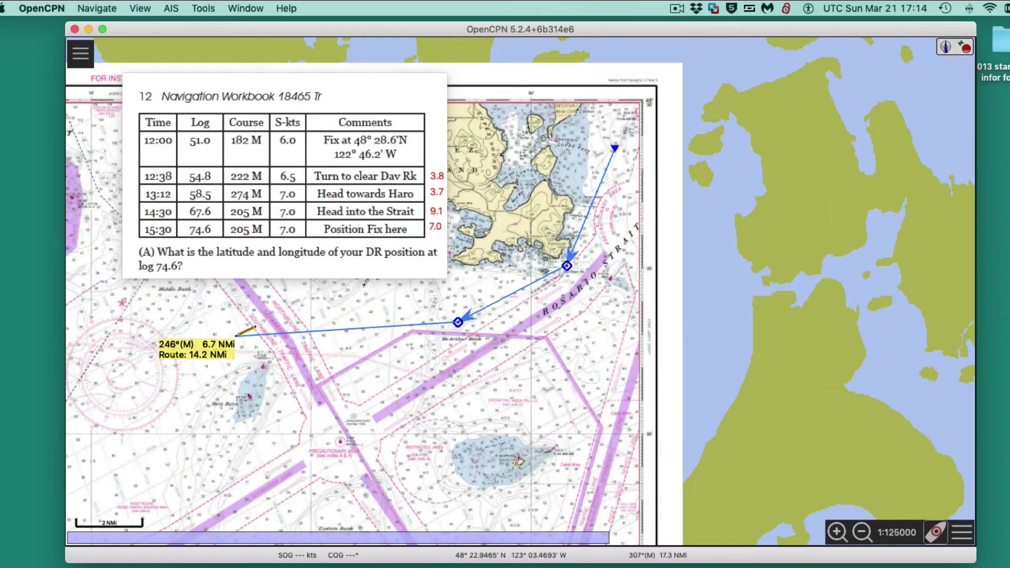
{"action": "key", "text": "Left"}
{"action": "key", "text": "Left"}
{"action": "key", "text": "Left"}
{"action": "key", "text": "Left"}
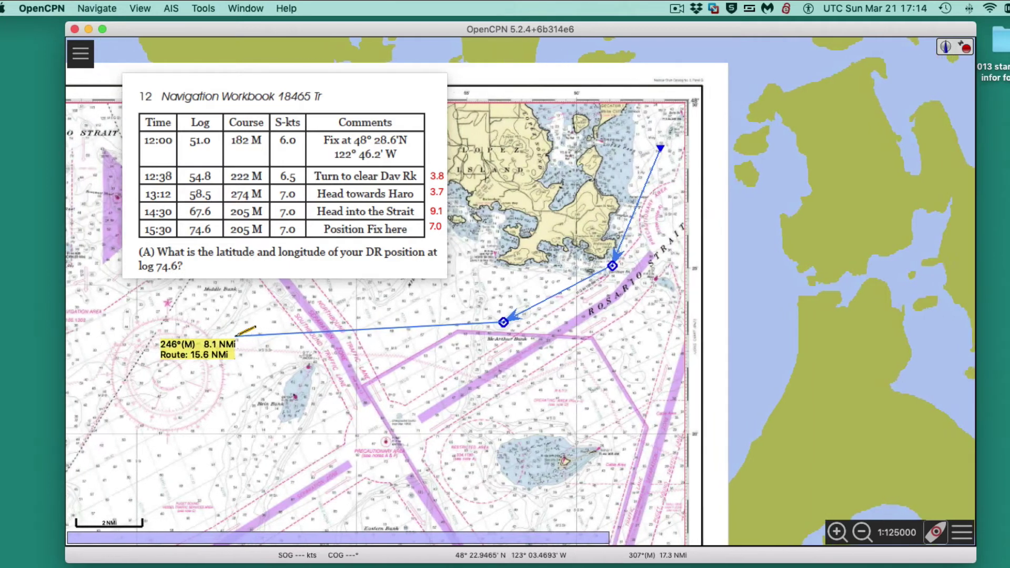
{"action": "key", "text": "Left"}
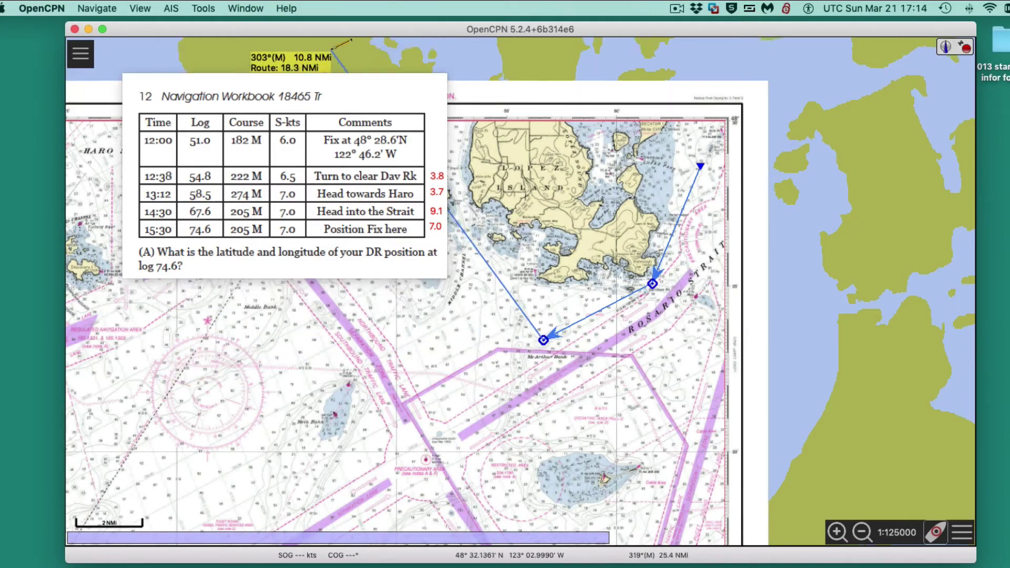
{"action": "left_click_drag", "start_coordinate": [326, 83], "coordinate": [817, 64]}
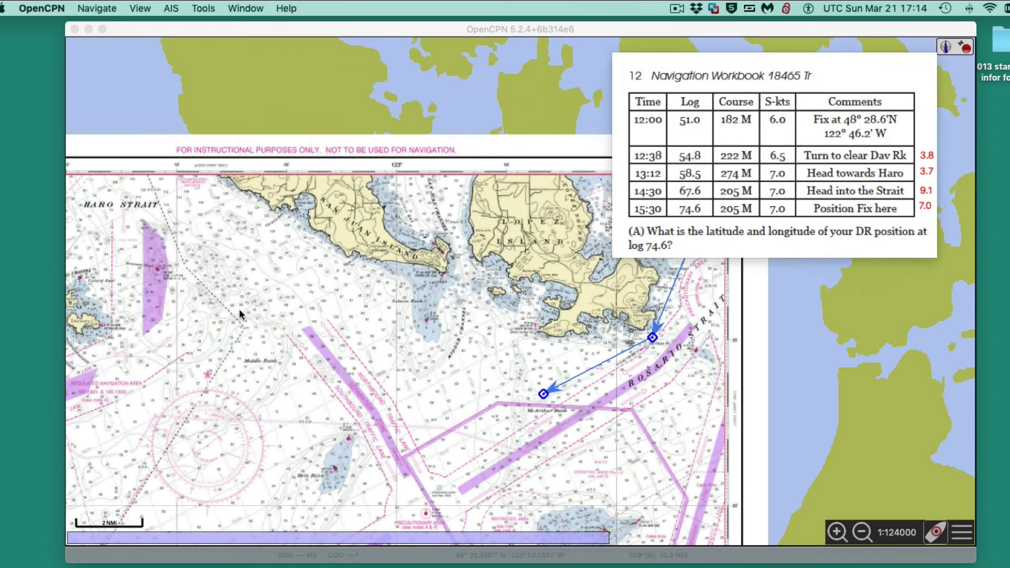
{"action": "left_click", "coordinate": [289, 333]}
{"action": "left_click_drag", "start_coordinate": [462, 371], "coordinate": [343, 373]}
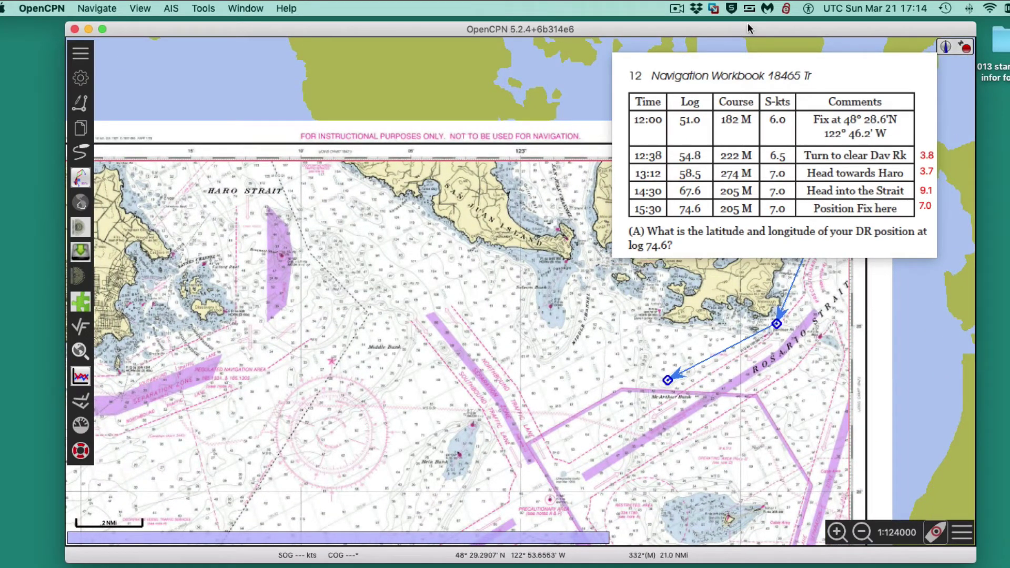
{"action": "left_click_drag", "start_coordinate": [778, 70], "coordinate": [818, 57]}
Extend the unfinished route from its third point with legs of 274° magnetic for 9.1 NMi and 205° magnetic for 7.0 NMi
{"action": "left_click_drag", "start_coordinate": [333, 427], "coordinate": [283, 325]}
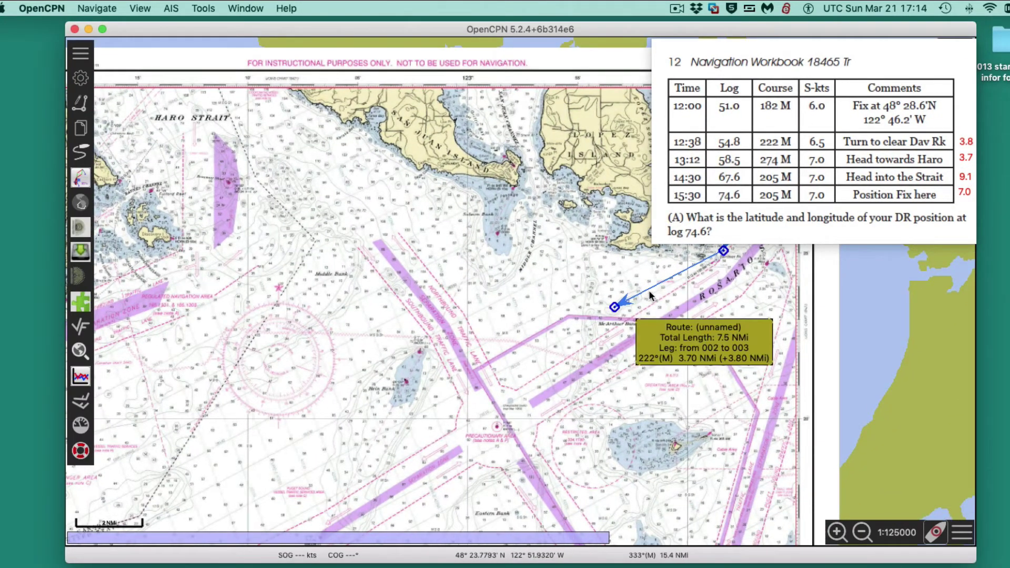
{"action": "right_click", "coordinate": [655, 282]}
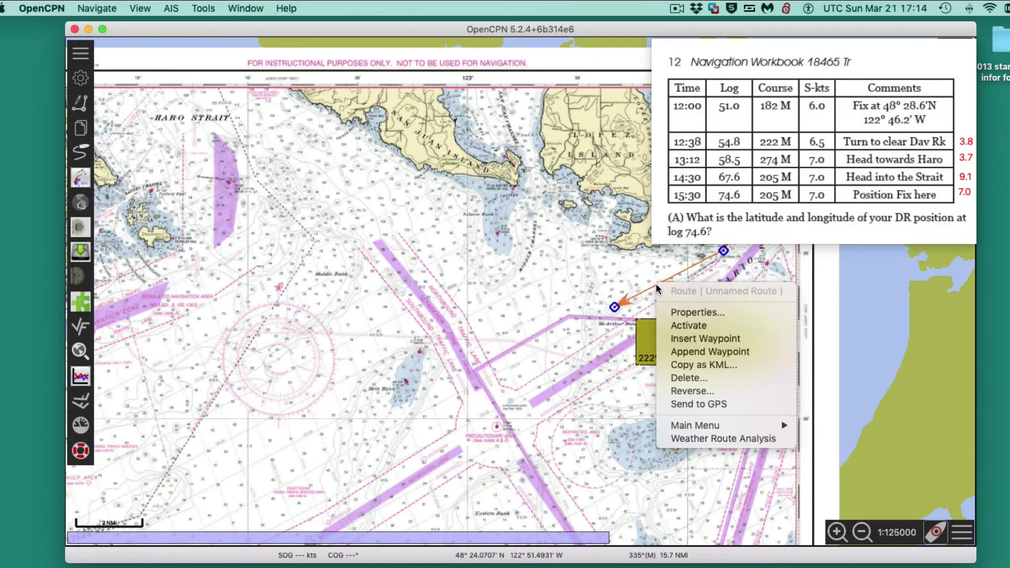
{"action": "left_click", "coordinate": [692, 351]}
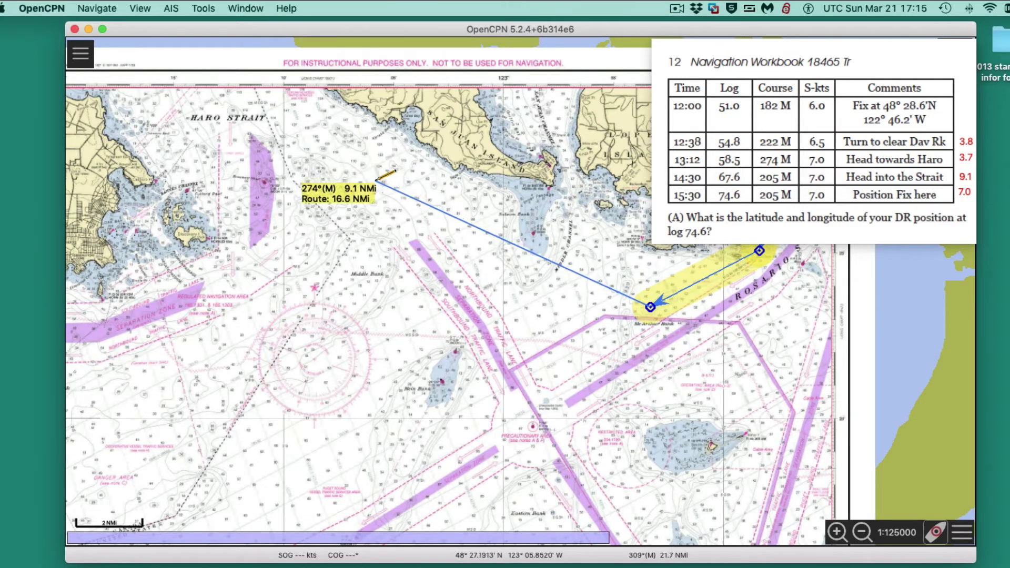
{"action": "left_click", "coordinate": [376, 180]}
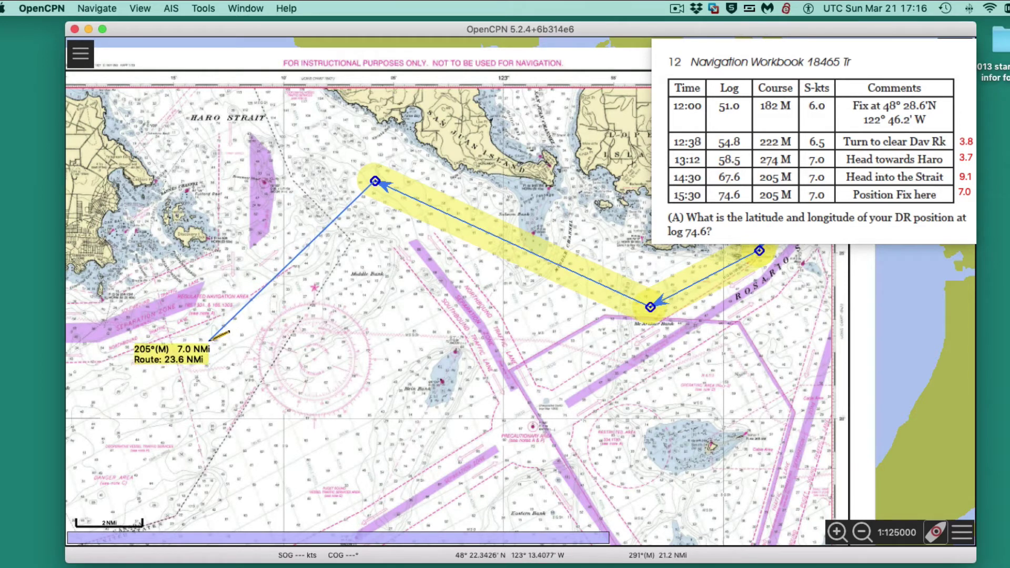
{"action": "left_click", "coordinate": [209, 341]}
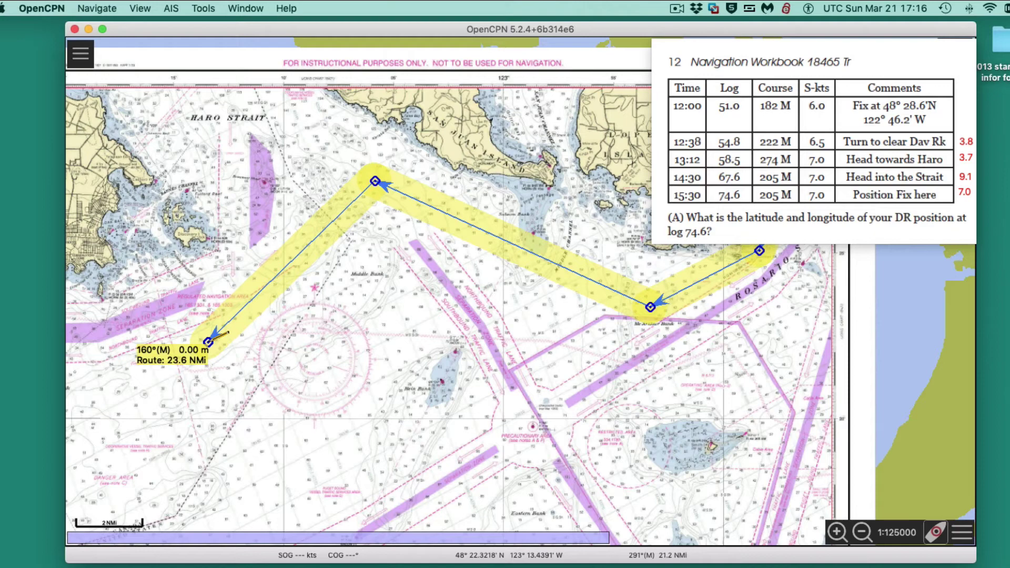
{"action": "key", "text": "Escape"}
Check the latitude and longitude in the last route waypoint's properties, keeping the dialog open clear of the route
{"action": "right_click", "coordinate": [207, 340]}
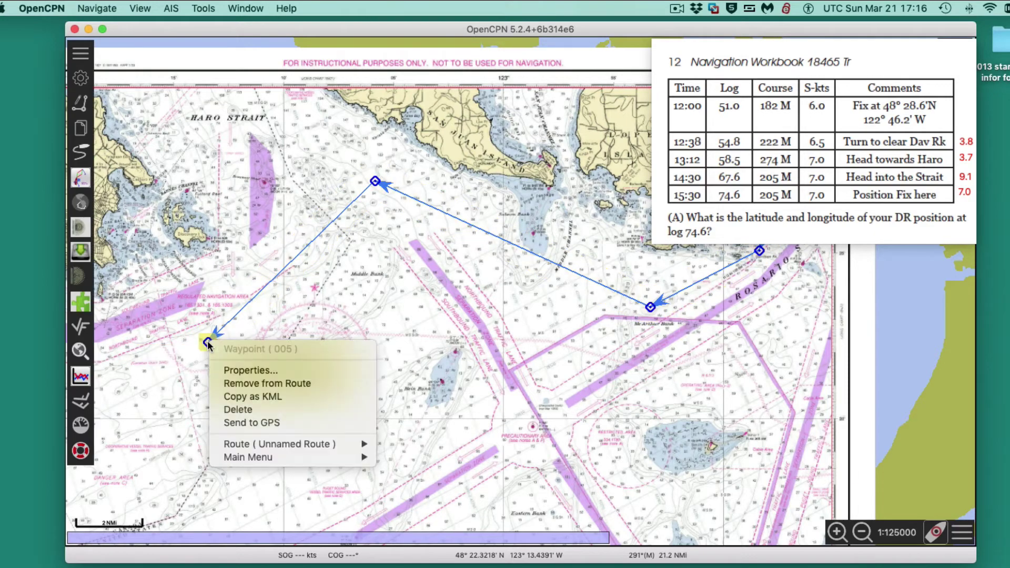
{"action": "left_click", "coordinate": [246, 371]}
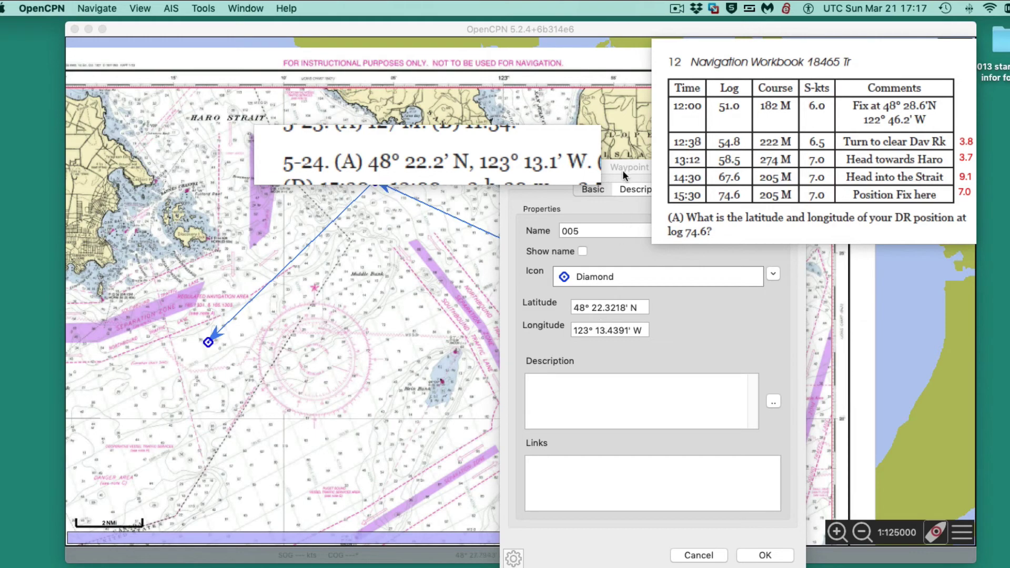
{"action": "left_click_drag", "start_coordinate": [624, 166], "coordinate": [611, 186]}
{"action": "left_click_drag", "start_coordinate": [952, 358], "coordinate": [984, 359]}
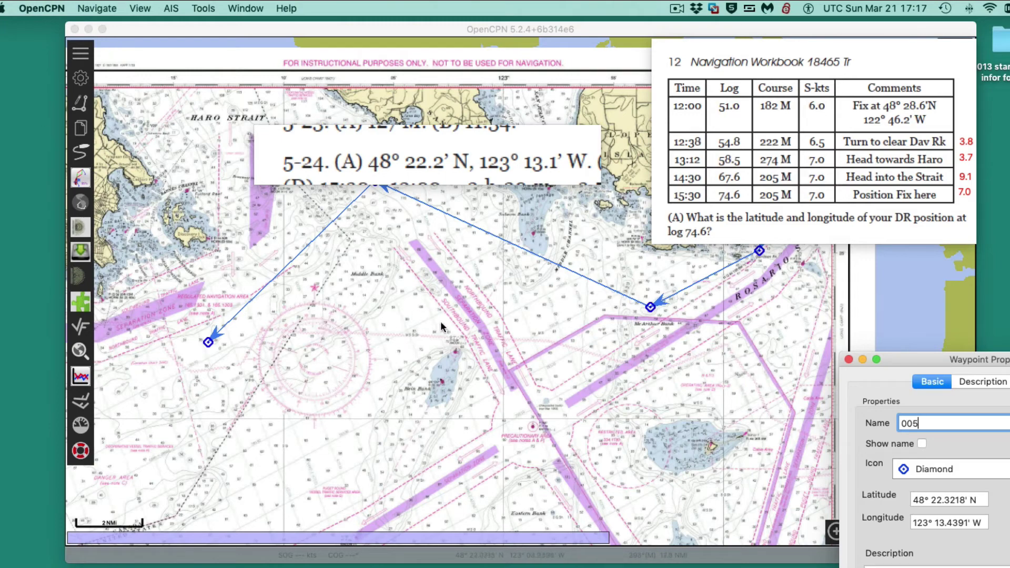
Measure a trial leg about 2.6 NMi long at 259° magnetic, from west of McArthur Bank across the traffic lanes, and clear it
{"action": "scroll", "coordinate": [503, 331], "scroll_direction": "up", "scroll_amount": 5}
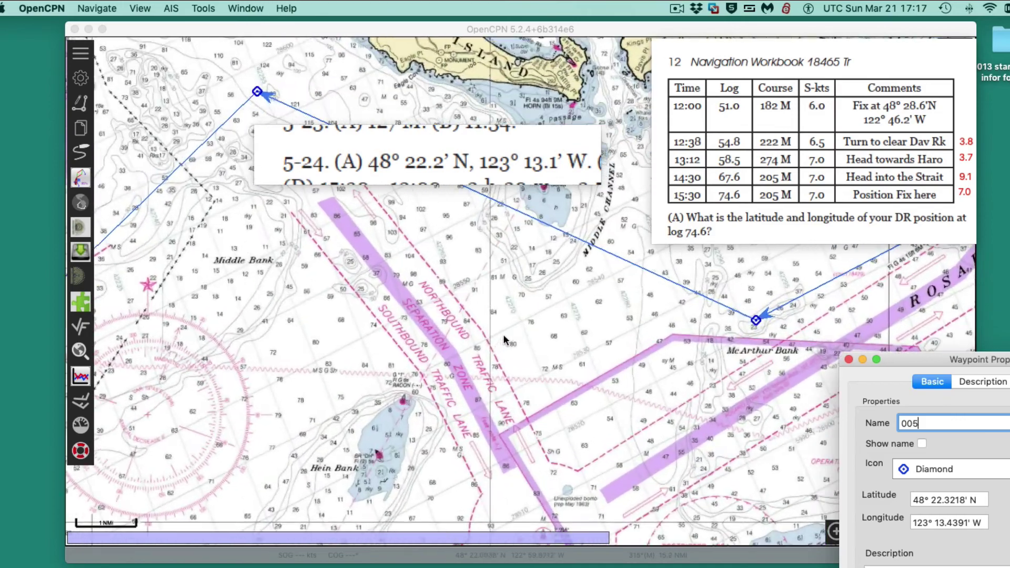
{"action": "scroll", "coordinate": [504, 339], "scroll_direction": "down", "scroll_amount": 1}
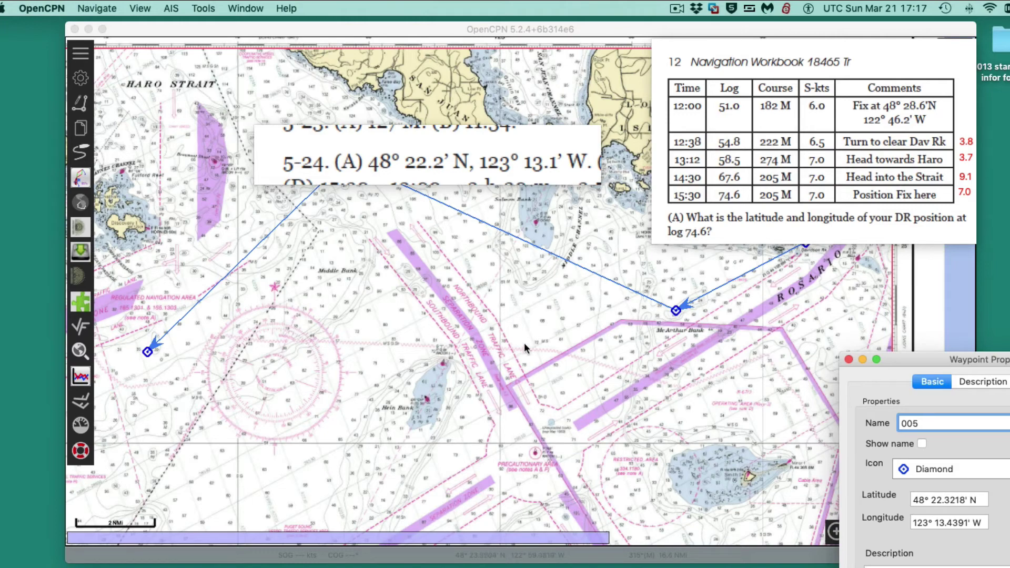
{"action": "type", "text": "m"}
{"action": "left_click", "coordinate": [540, 341]}
{"action": "left_click_drag", "start_coordinate": [540, 341], "coordinate": [514, 339]}
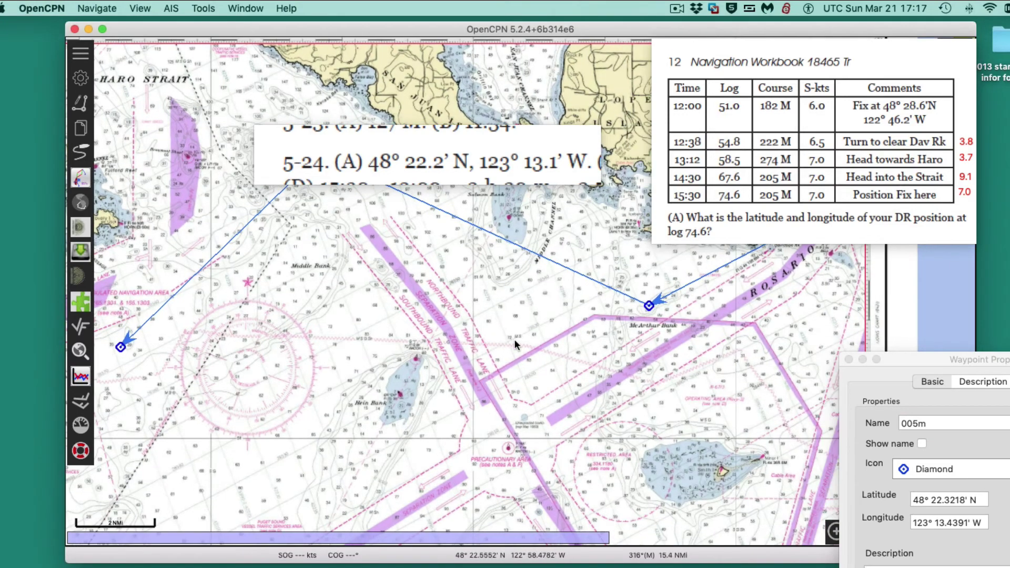
{"action": "left_click", "coordinate": [517, 341]}
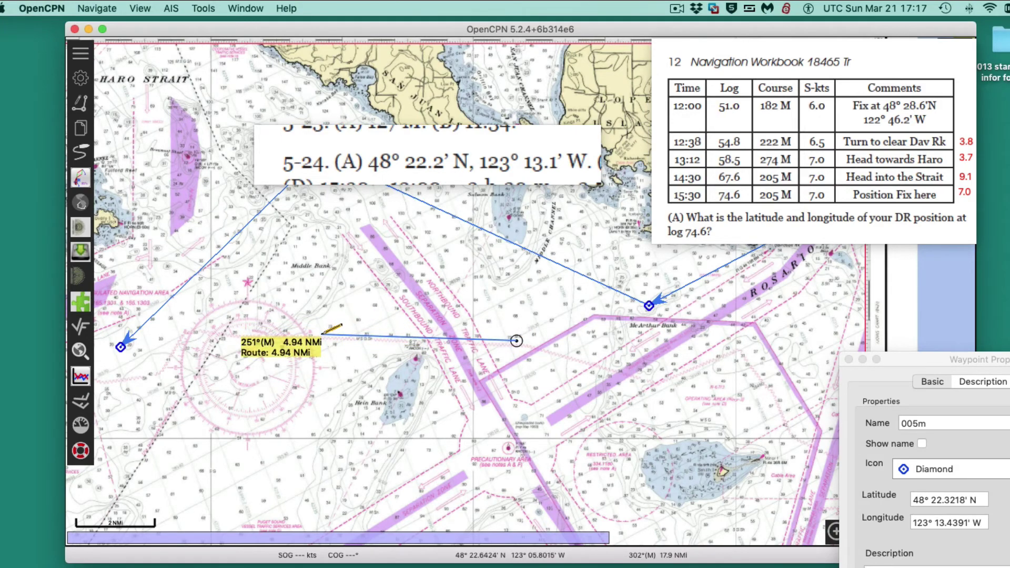
{"action": "scroll", "coordinate": [323, 333], "scroll_direction": "up", "scroll_amount": 3}
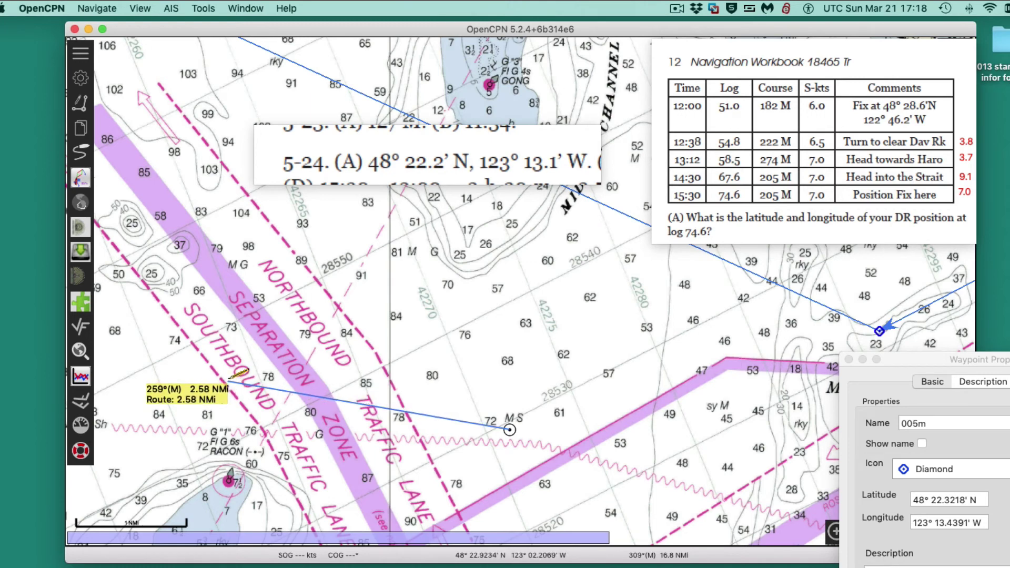
{"action": "left_click", "coordinate": [228, 379]}
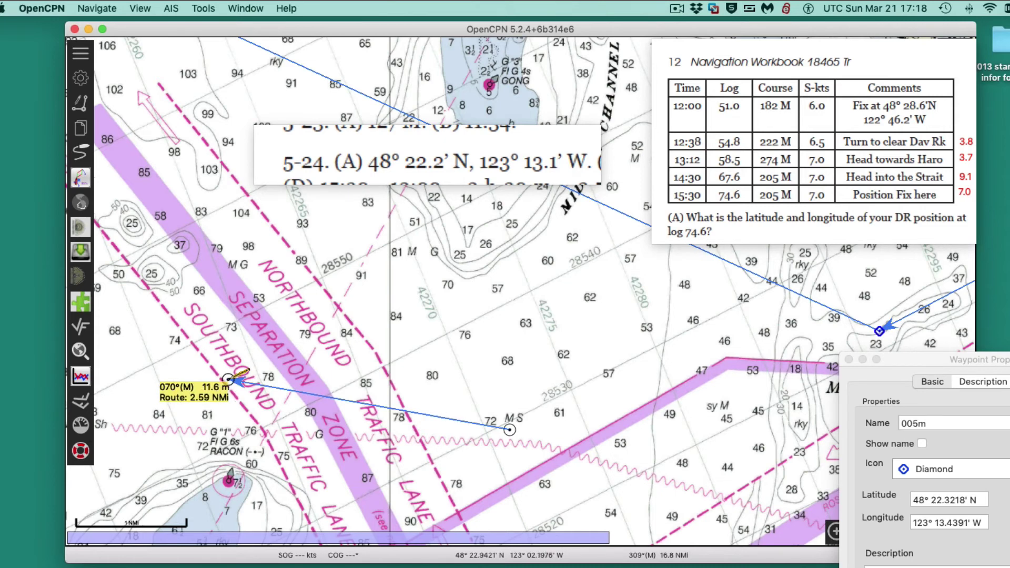
{"action": "key", "text": "Escape"}
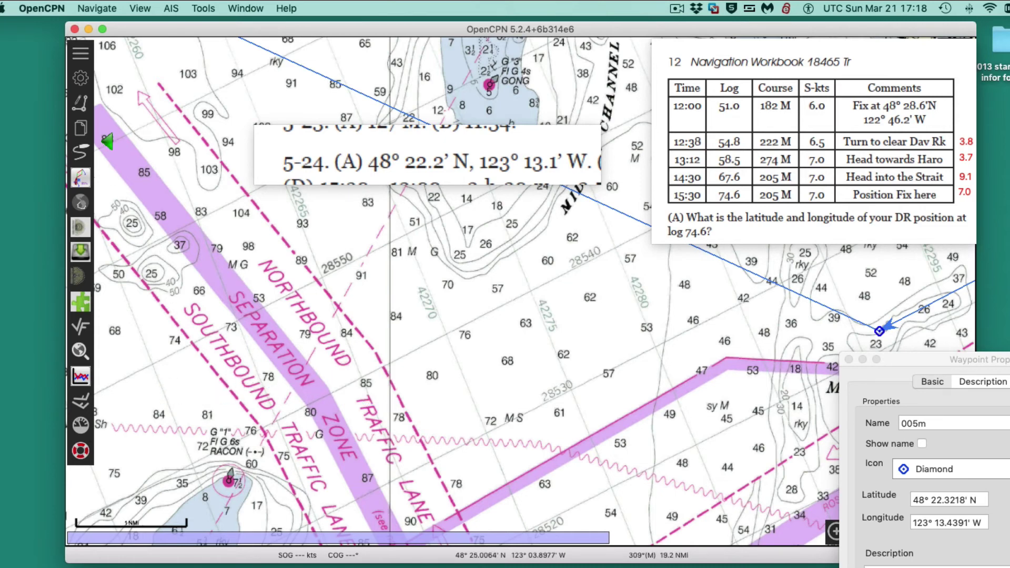
Draw a two-point route from west of McArthur Bank into the northbound traffic lane, about 2.63 NMi at 254° magnetic
{"action": "left_click", "coordinate": [79, 103]}
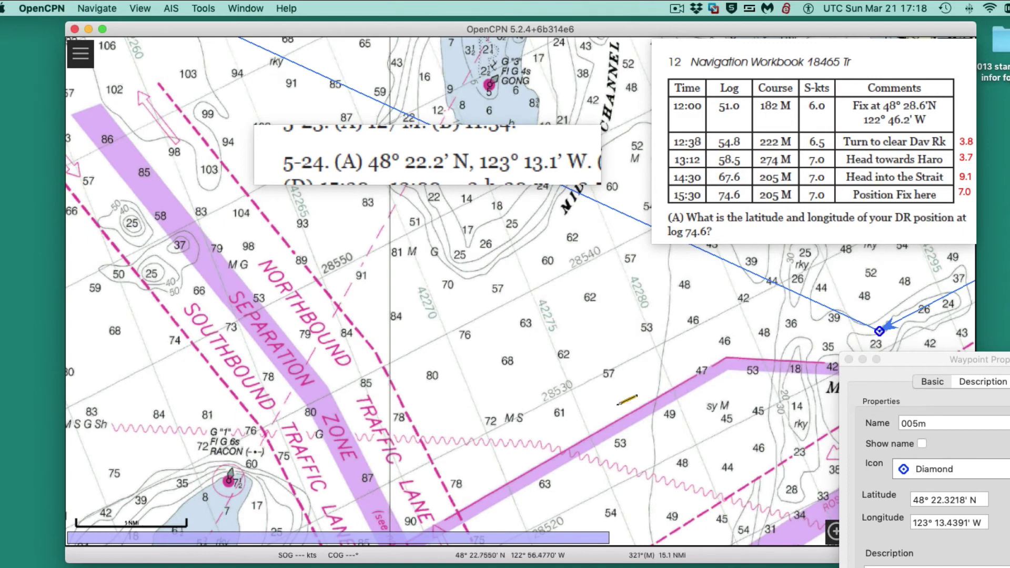
{"action": "left_click", "coordinate": [580, 346]}
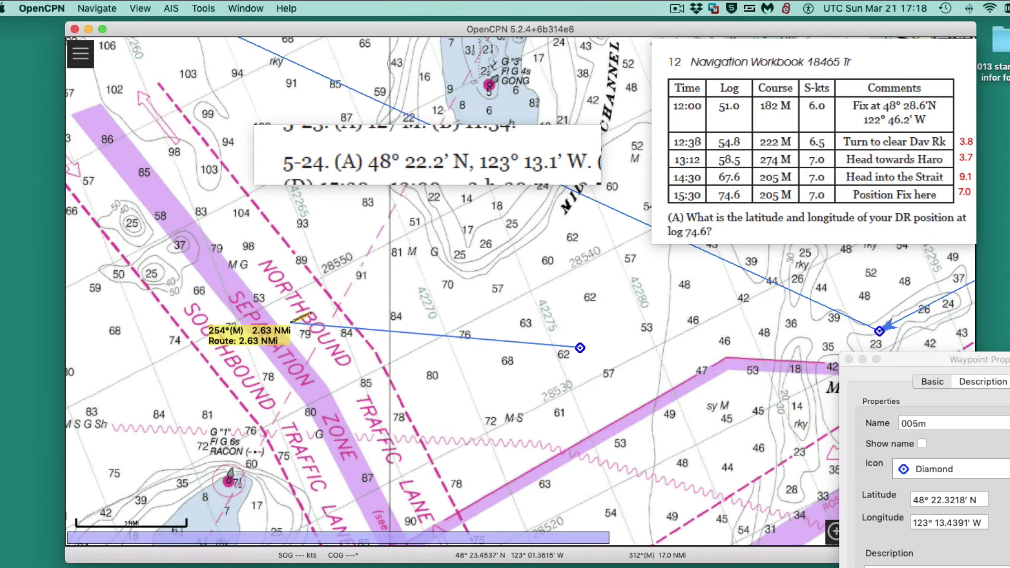
{"action": "left_click", "coordinate": [291, 322]}
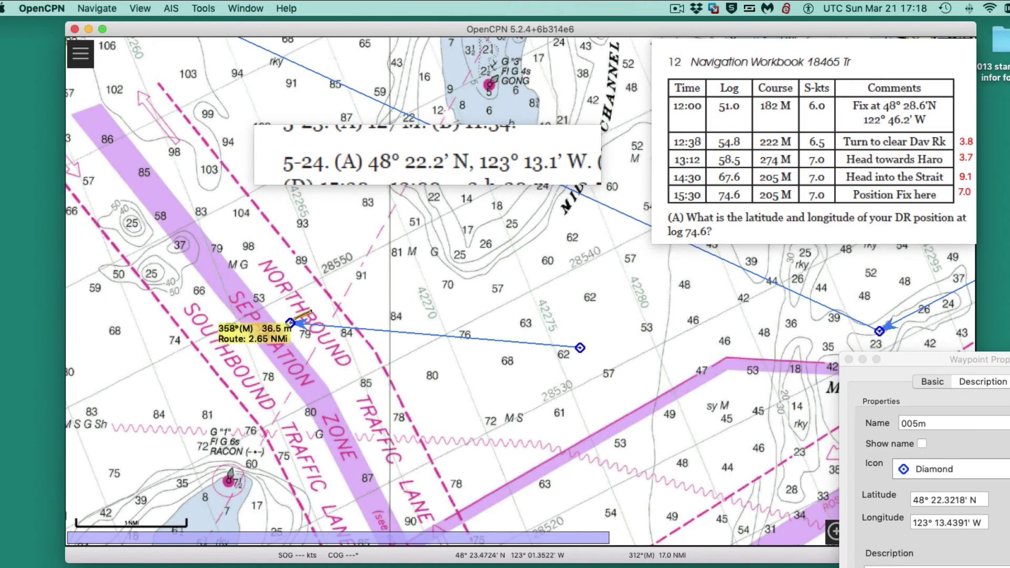
{"action": "left_click", "coordinate": [291, 322]}
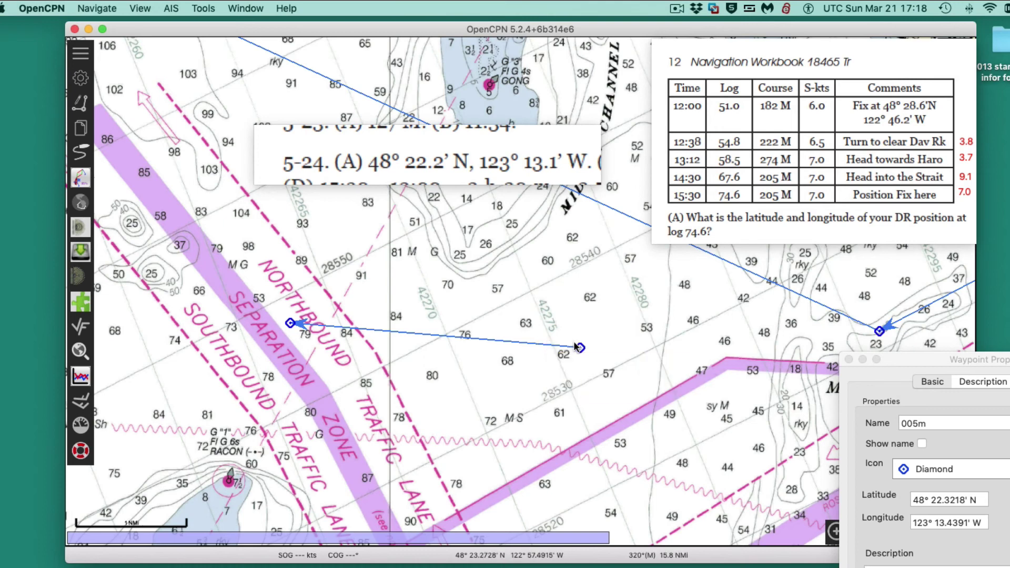
Draw a second two-point route from the short route's start point, about 2.60 NMi at 256° magnetic
{"action": "left_click", "coordinate": [80, 104]}
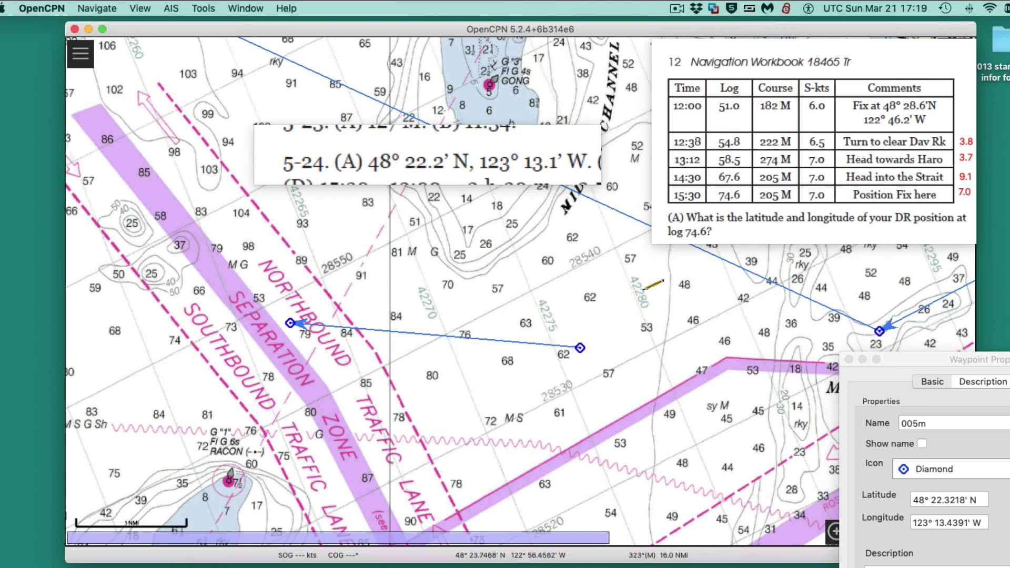
{"action": "left_click", "coordinate": [580, 348]}
{"action": "left_click", "coordinate": [594, 305]}
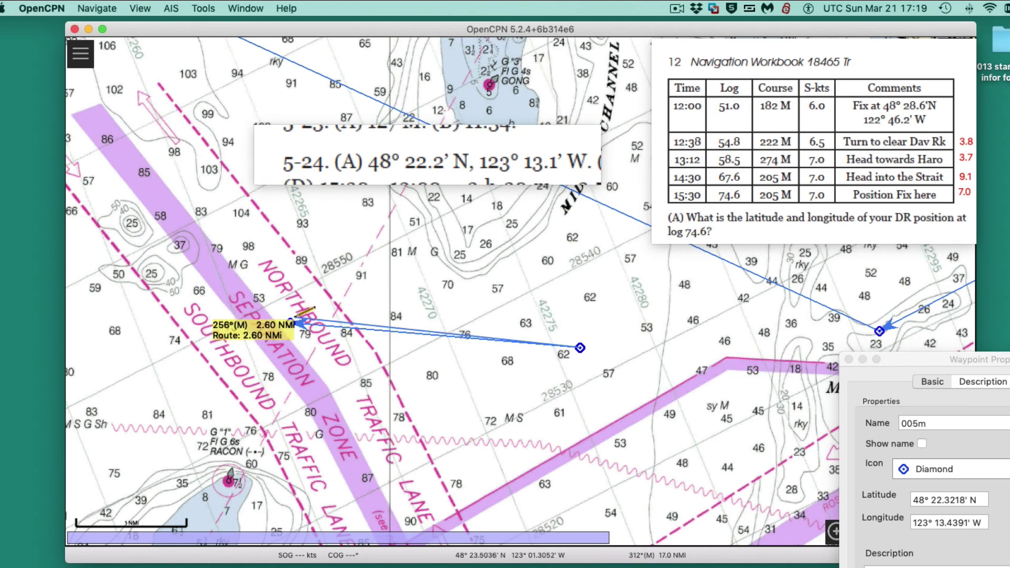
{"action": "left_click", "coordinate": [293, 318]}
{"action": "left_click", "coordinate": [293, 319]}
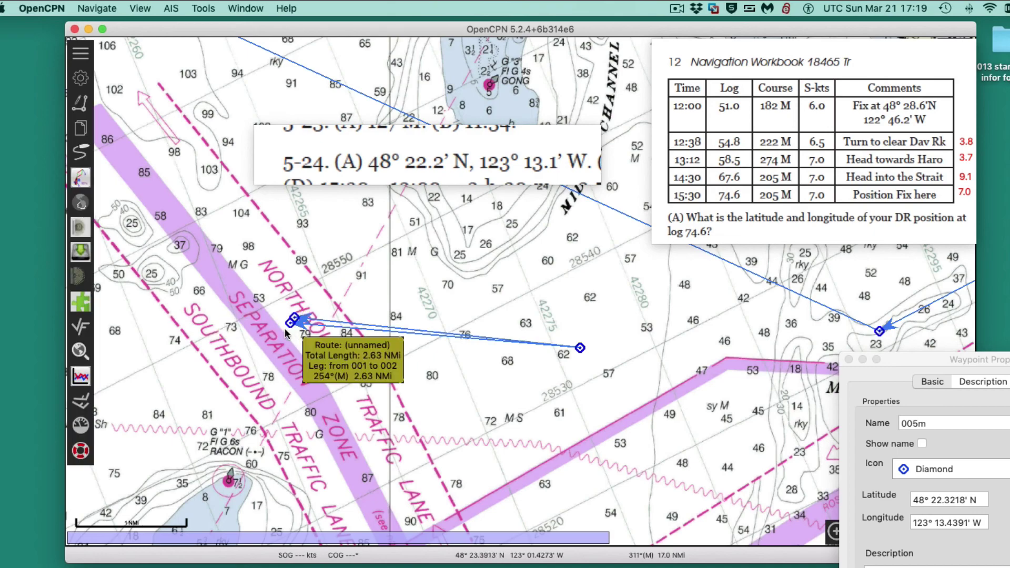
Examine up close how far apart the end points of the two short routes lie
{"action": "scroll", "coordinate": [286, 333], "scroll_direction": "up", "scroll_amount": 3}
{"action": "left_click_drag", "start_coordinate": [326, 322], "coordinate": [699, 368]}
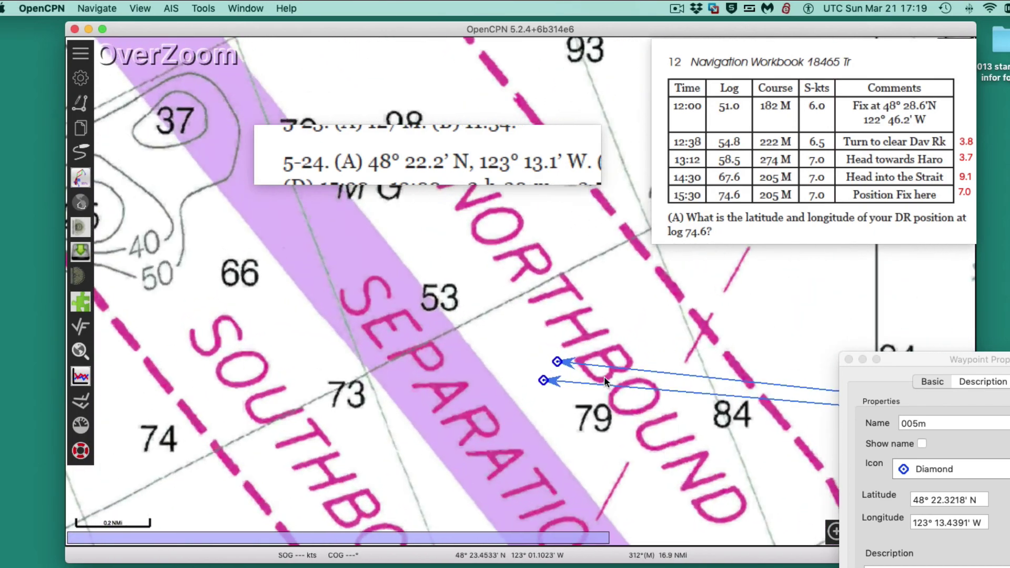
{"action": "scroll", "coordinate": [508, 254], "scroll_direction": "up", "scroll_amount": 3}
{"action": "scroll", "coordinate": [468, 350], "scroll_direction": "down", "scroll_amount": 3}
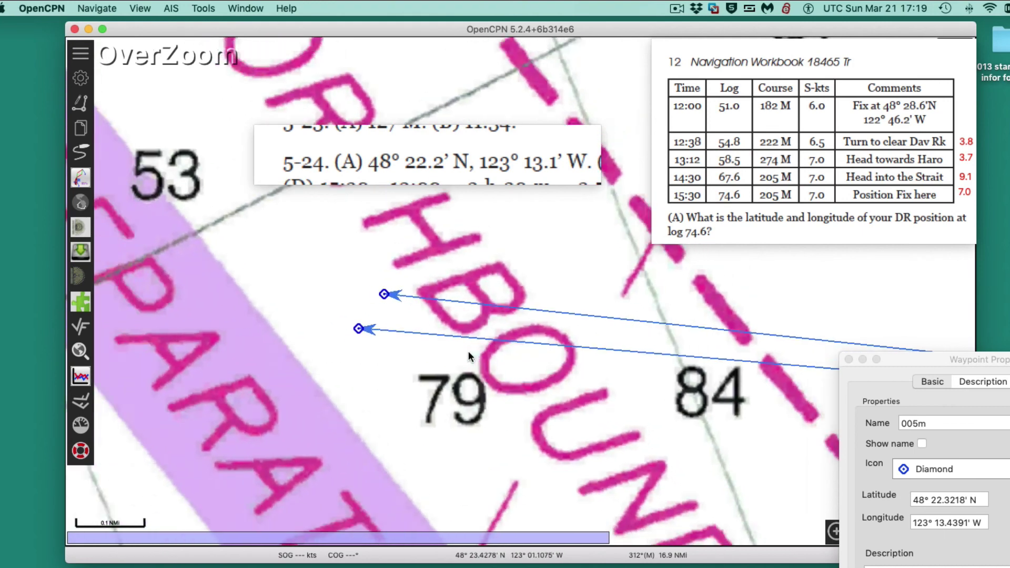
{"action": "scroll", "coordinate": [555, 432], "scroll_direction": "right", "scroll_amount": 5}
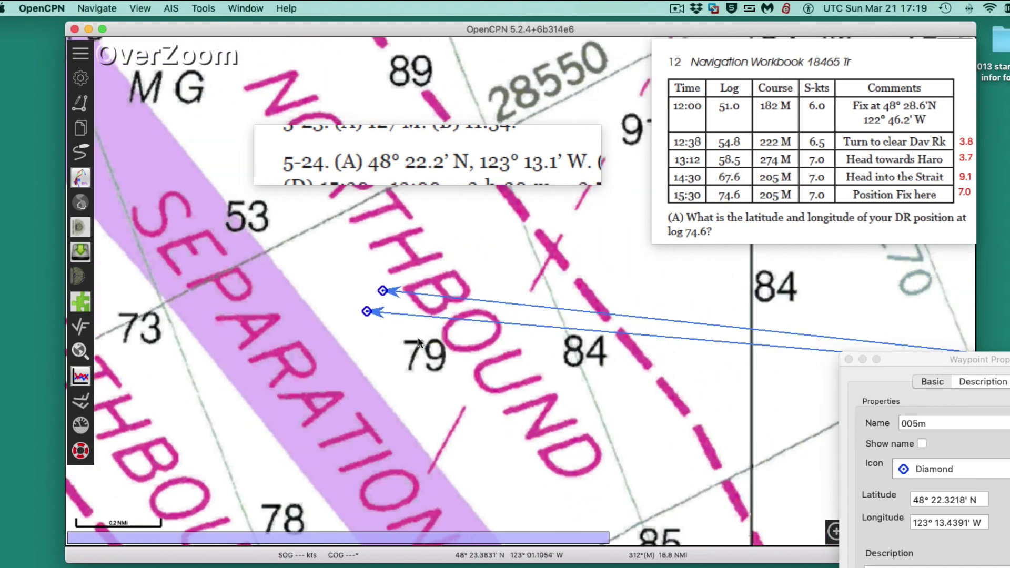
{"action": "scroll", "coordinate": [554, 433], "scroll_direction": "down", "scroll_amount": 3}
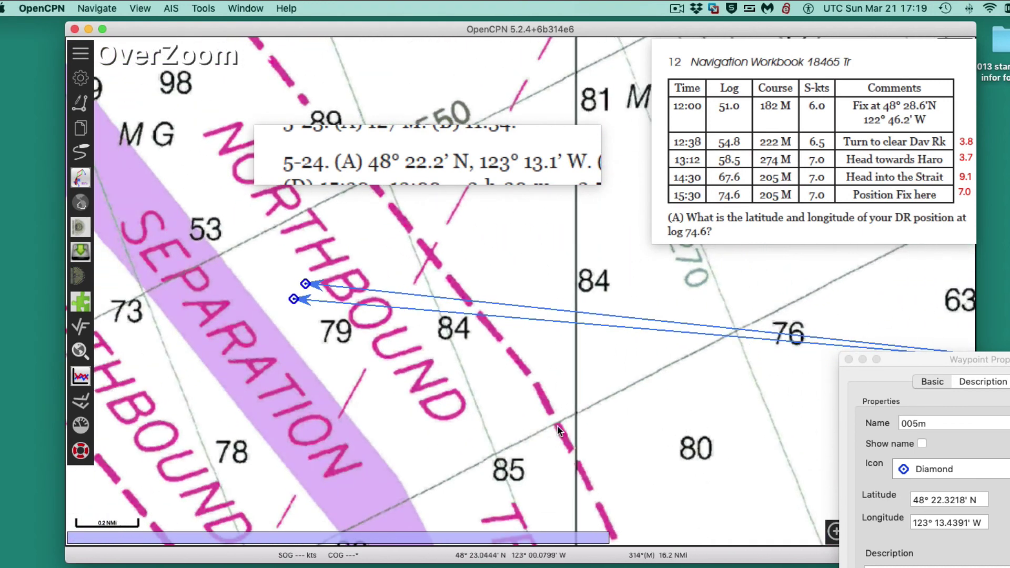
{"action": "scroll", "coordinate": [557, 425], "scroll_direction": "left", "scroll_amount": 3}
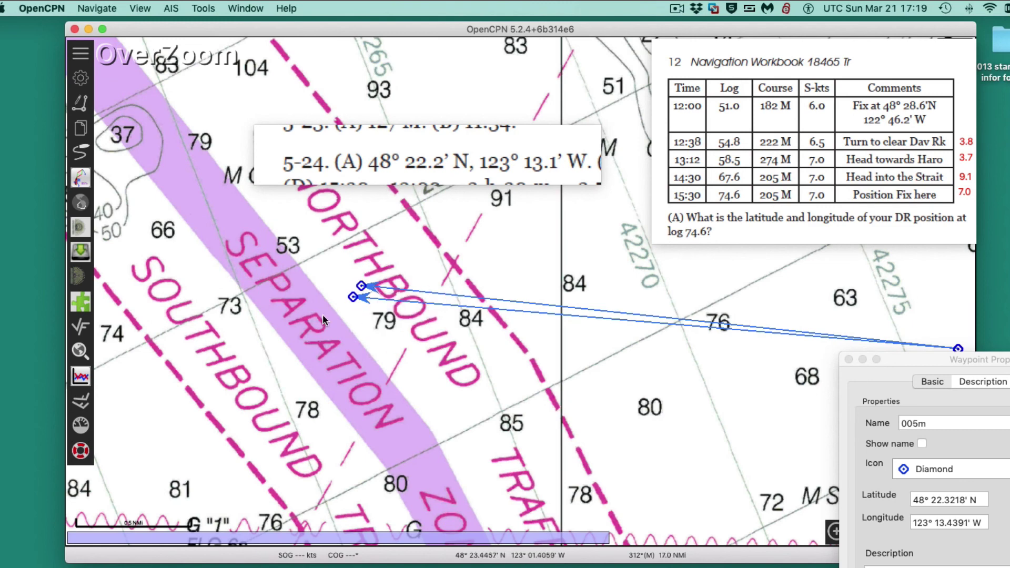
{"action": "scroll", "coordinate": [369, 299], "scroll_direction": "right", "scroll_amount": 5}
{"action": "scroll", "coordinate": [440, 372], "scroll_direction": "left", "scroll_amount": 2}
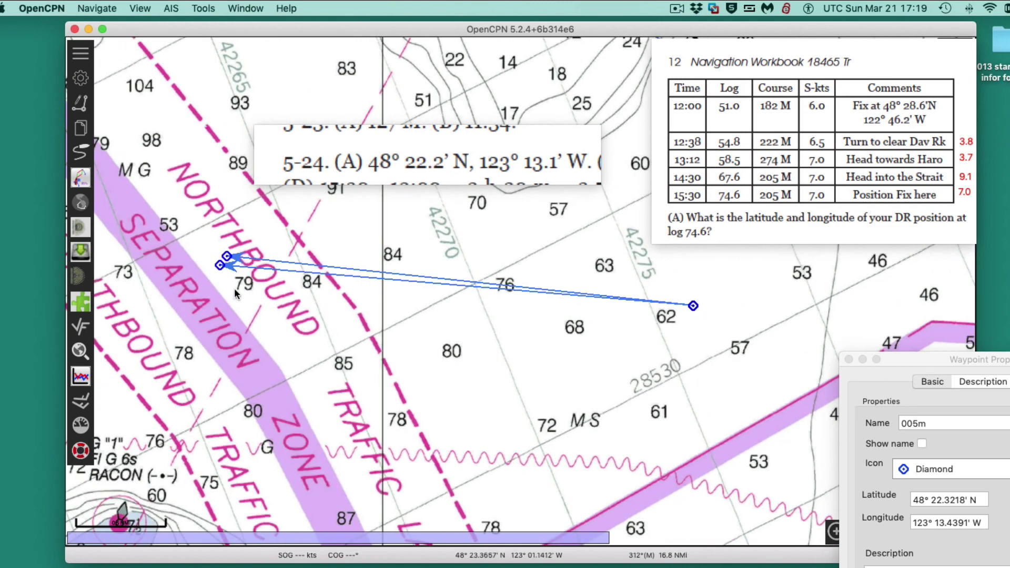
{"action": "mouse_move", "coordinate": [224, 263]}
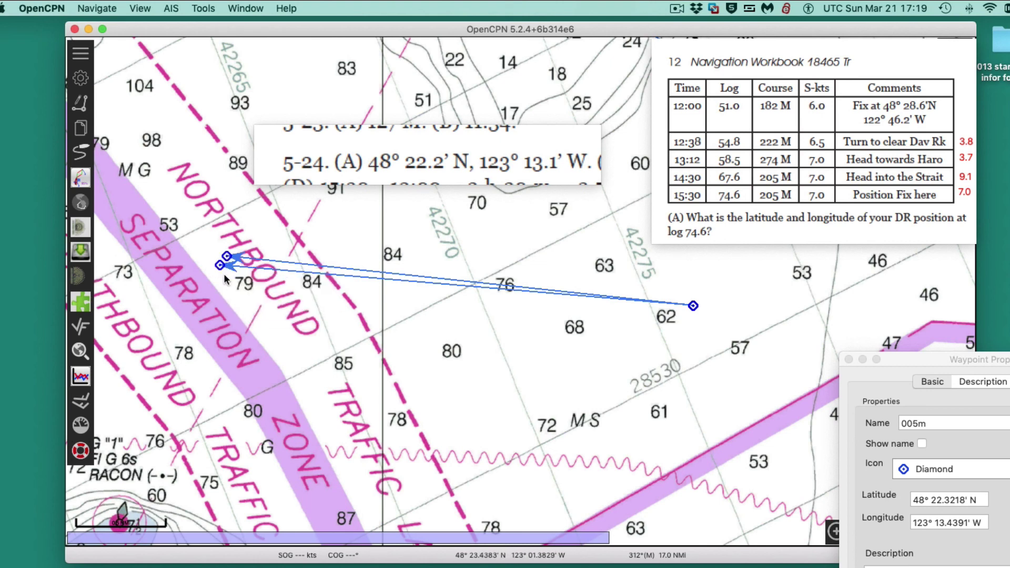
{"action": "left_click_drag", "start_coordinate": [438, 363], "coordinate": [513, 405]}
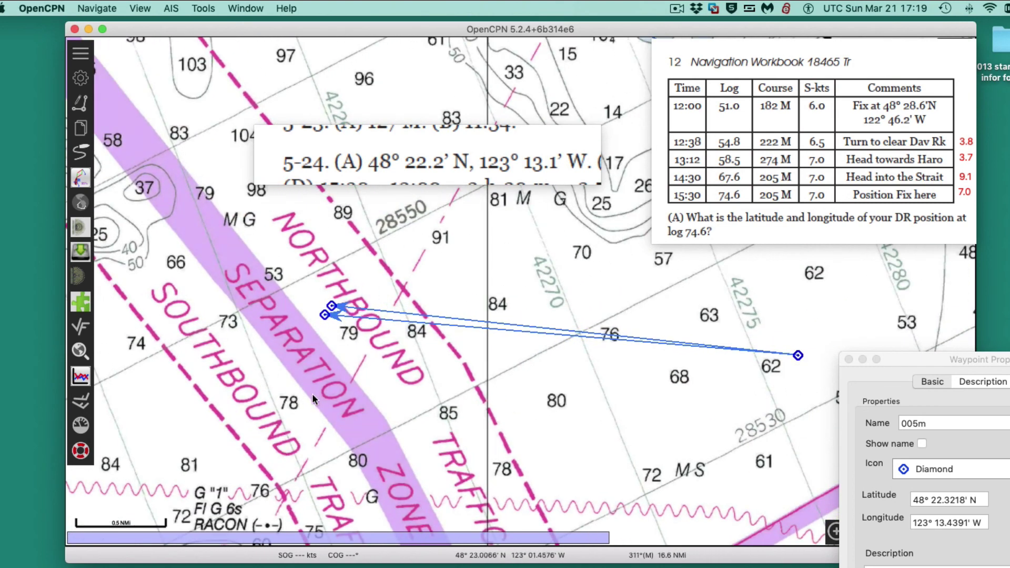